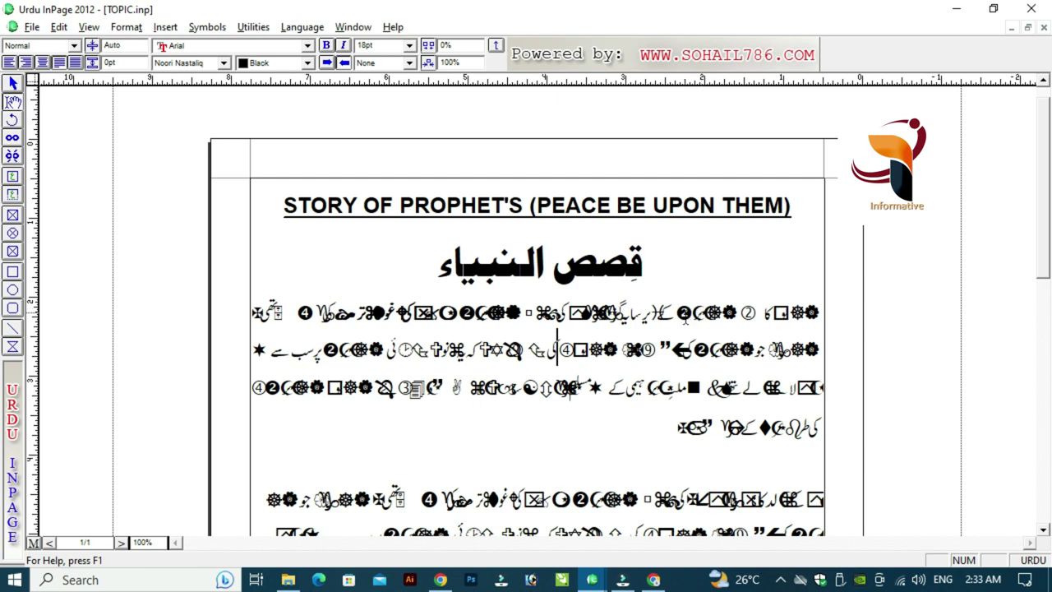
Step: Select parts of the first and third Urdu lines to inspect the garbled text
{"action": "left_click", "coordinate": [682, 313]}
{"action": "left_click", "coordinate": [658, 307]}
{"action": "left_click", "coordinate": [666, 304]}
{"action": "left_click_drag", "start_coordinate": [746, 314], "coordinate": [483, 323]}
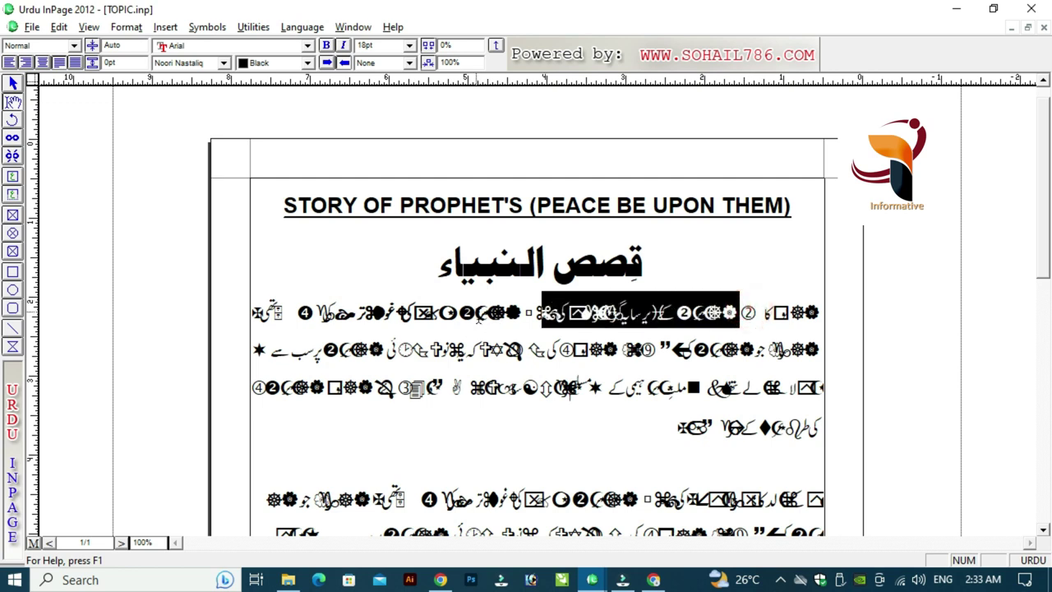
{"action": "left_click", "coordinate": [775, 317]}
{"action": "mouse_move", "coordinate": [776, 316]}
{"action": "left_mouse_down"}
{"action": "mouse_move", "coordinate": [313, 320]}
{"action": "mouse_move", "coordinate": [381, 371]}
{"action": "left_mouse_up"}
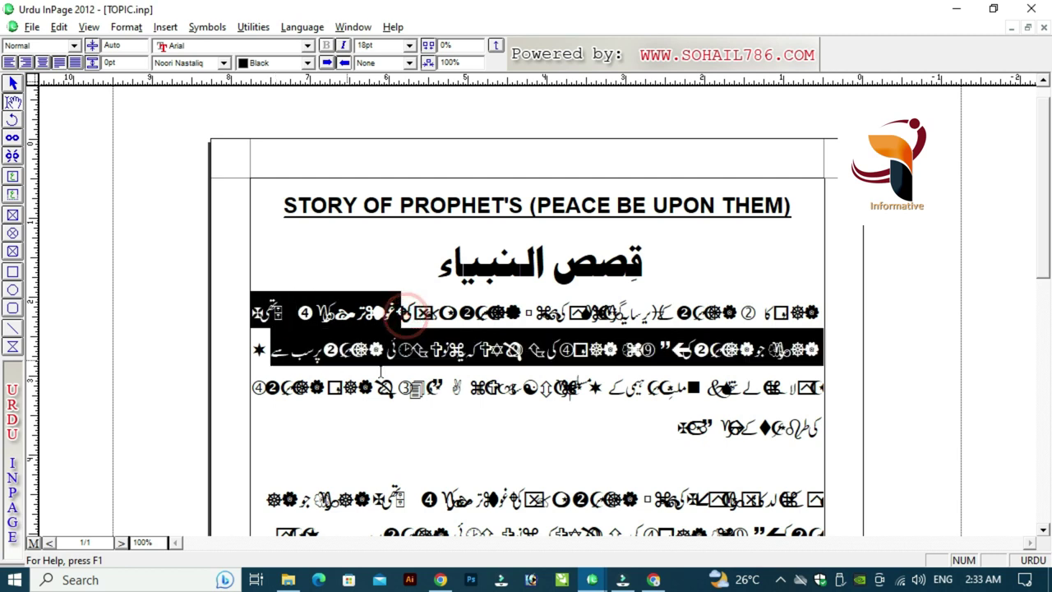
{"action": "left_click", "coordinate": [559, 383]}
{"action": "left_click_drag", "start_coordinate": [725, 383], "coordinate": [290, 387]}
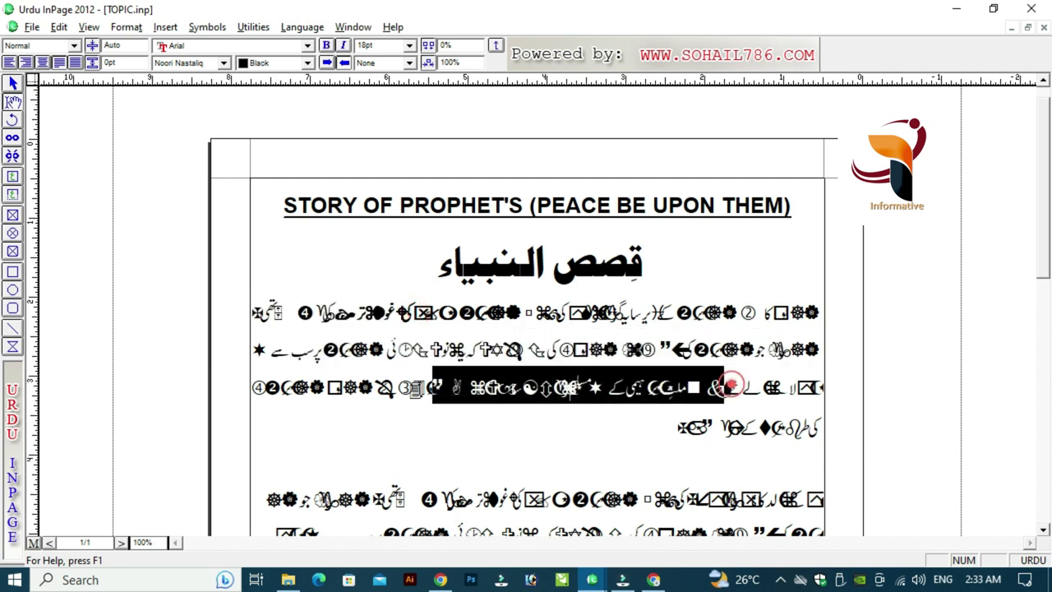
{"action": "left_click", "coordinate": [644, 499]}
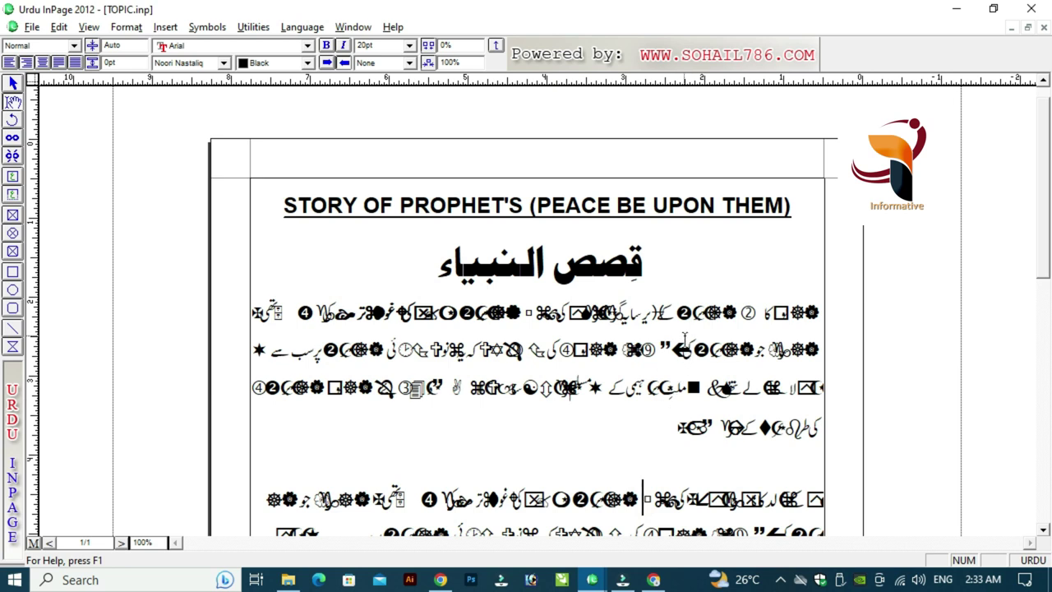
Step: Check the font sizes of the first Urdu line, the English heading and the Urdu title
{"action": "left_click", "coordinate": [666, 315]}
{"action": "left_click", "coordinate": [686, 215]}
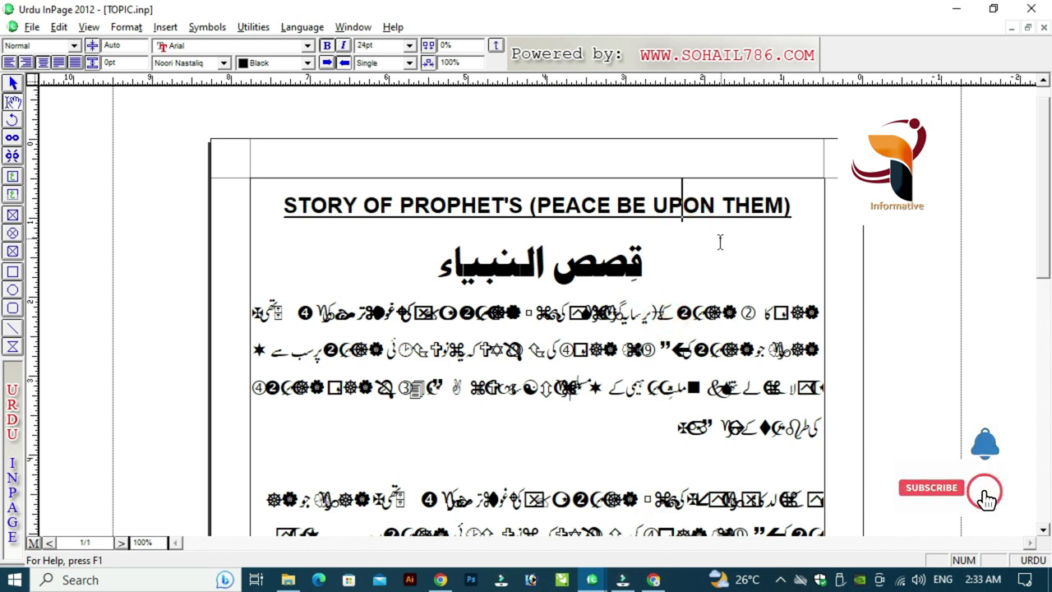
{"action": "left_click", "coordinate": [704, 261]}
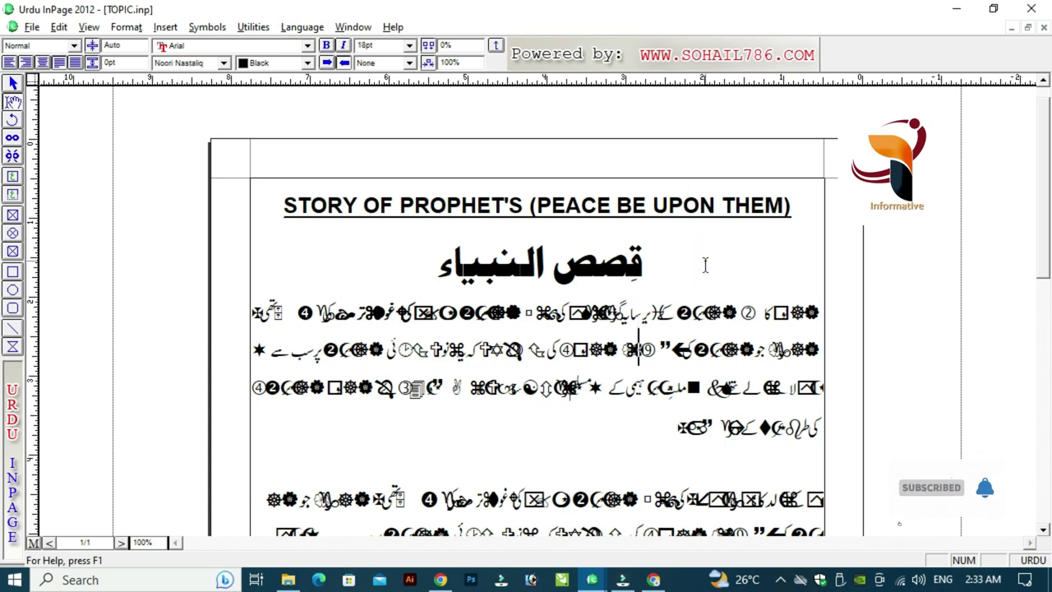
{"action": "key", "text": "Down"}
{"action": "key", "text": "Down"}
{"action": "key", "text": "Down"}
{"action": "key", "text": "Down"}
{"action": "key", "text": "Down"}
{"action": "key", "text": "Down"}
{"action": "key", "text": "Down"}
{"action": "key", "text": "Down"}
{"action": "key", "text": "Down"}
{"action": "key", "text": "Down"}
{"action": "key", "text": "Down"}
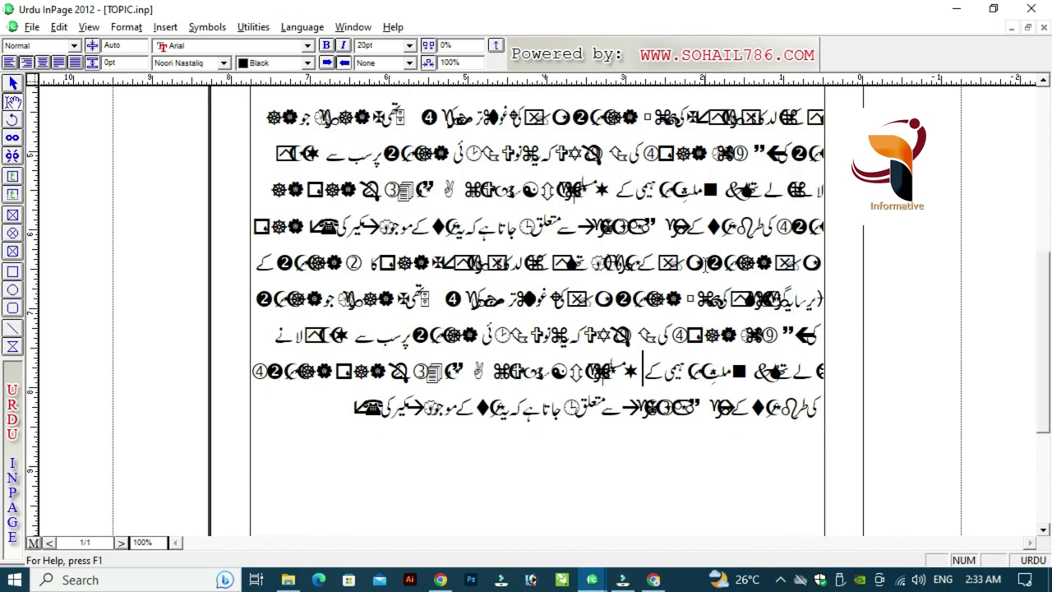
{"action": "key", "text": "Down"}
{"action": "scroll", "coordinate": [704, 261], "scroll_direction": "up", "scroll_amount": 5}
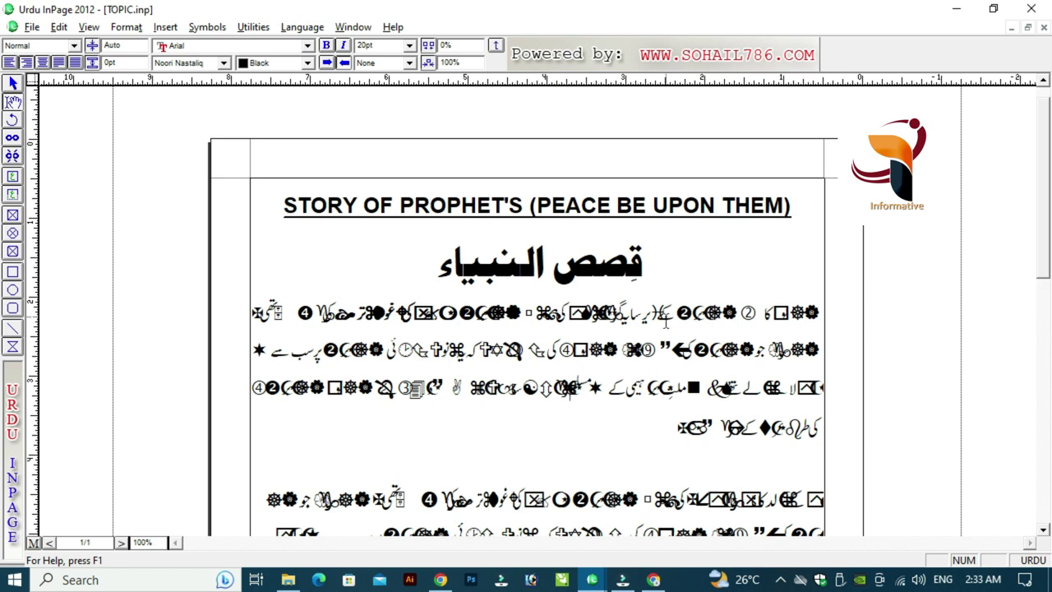
{"action": "left_click", "coordinate": [666, 317]}
{"action": "left_click", "coordinate": [688, 216]}
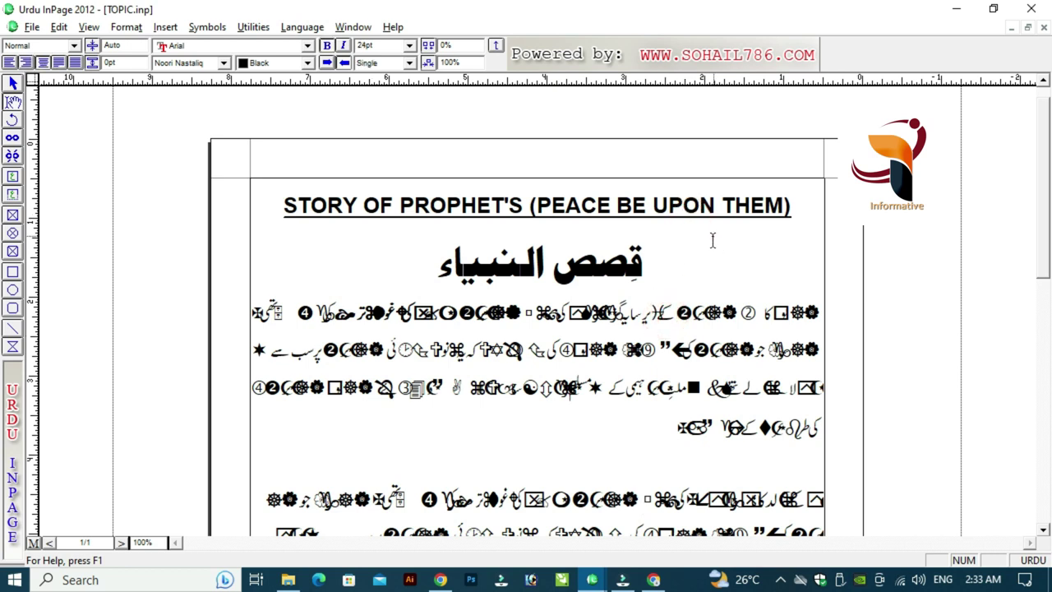
{"action": "left_click", "coordinate": [704, 262]}
Step: Step up and down through the paragraph lines to inspect the garbled body text
{"action": "key", "text": "Down"}
{"action": "key", "text": "Down"}
{"action": "key", "text": "Down"}
{"action": "key", "text": "Down"}
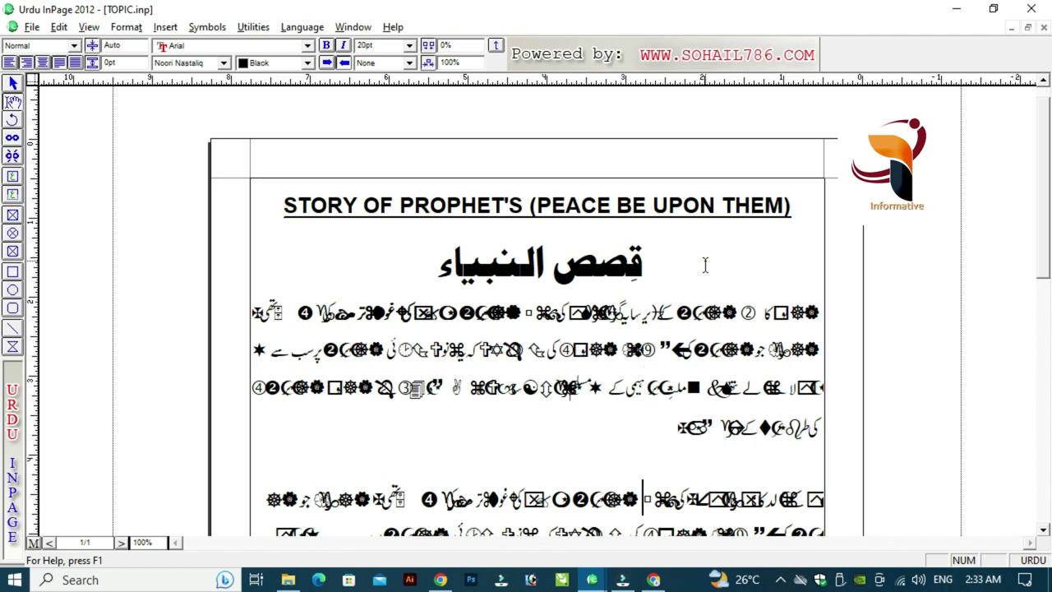
{"action": "key", "text": "Down"}
{"action": "key", "text": "Down"}
{"action": "key", "text": "Down"}
{"action": "key", "text": "Down"}
{"action": "key", "text": "Down"}
{"action": "key", "text": "Down"}
{"action": "key", "text": "Down"}
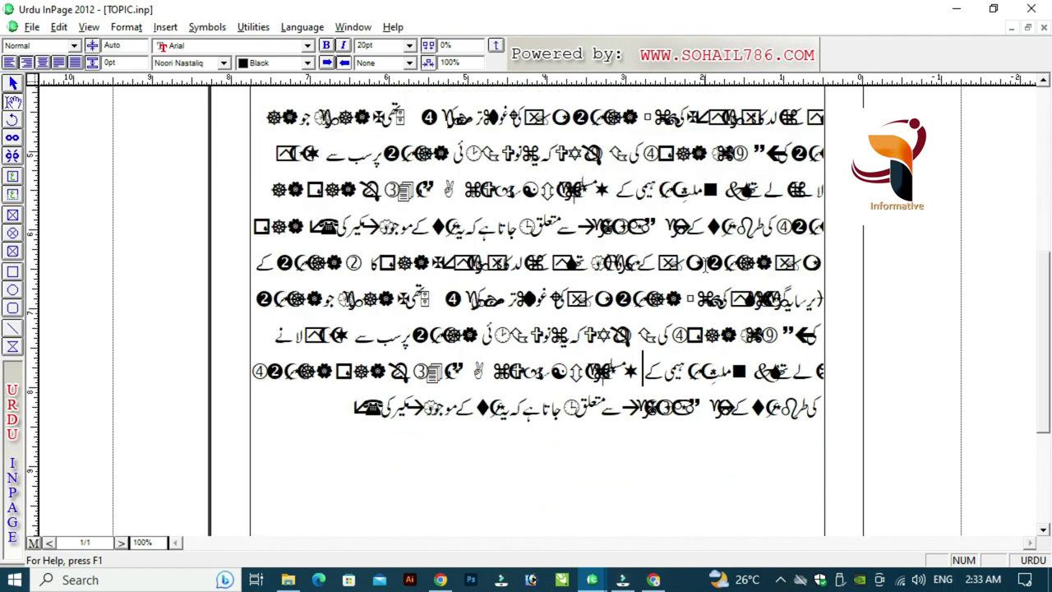
{"action": "key", "text": "Down"}
{"action": "key", "text": "Up"}
{"action": "key", "text": "Up"}
{"action": "key", "text": "Up"}
{"action": "key", "text": "Up"}
{"action": "key", "text": "Up"}
{"action": "key", "text": "Up"}
{"action": "key", "text": "Up"}
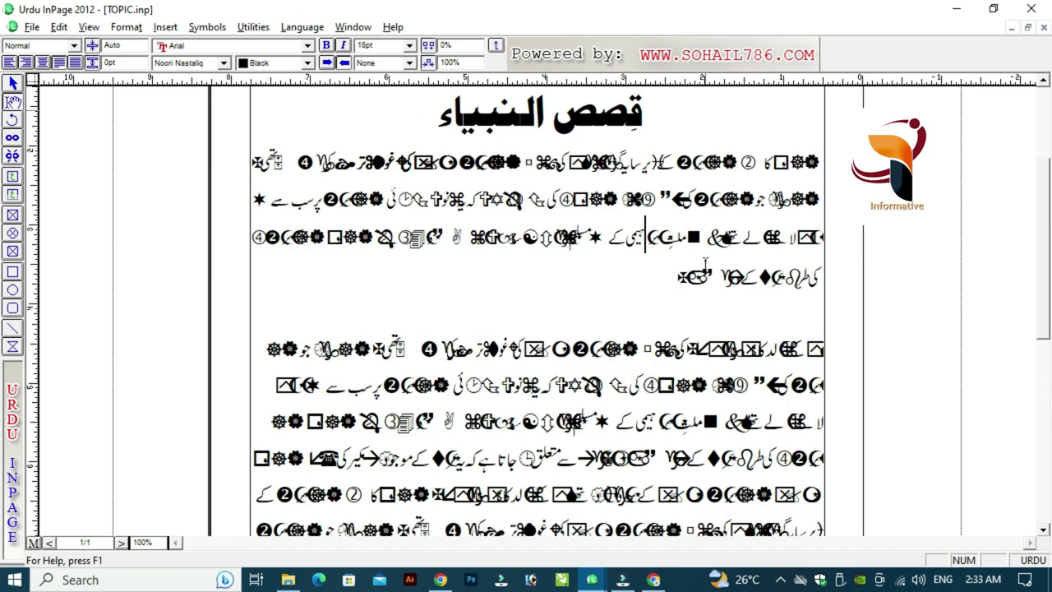
{"action": "key", "text": "Up"}
{"action": "key", "text": "Up"}
{"action": "key", "text": "Up"}
{"action": "type", "text": "STORY OF PROPHET'S (PEACE BE UPON THEM)"}
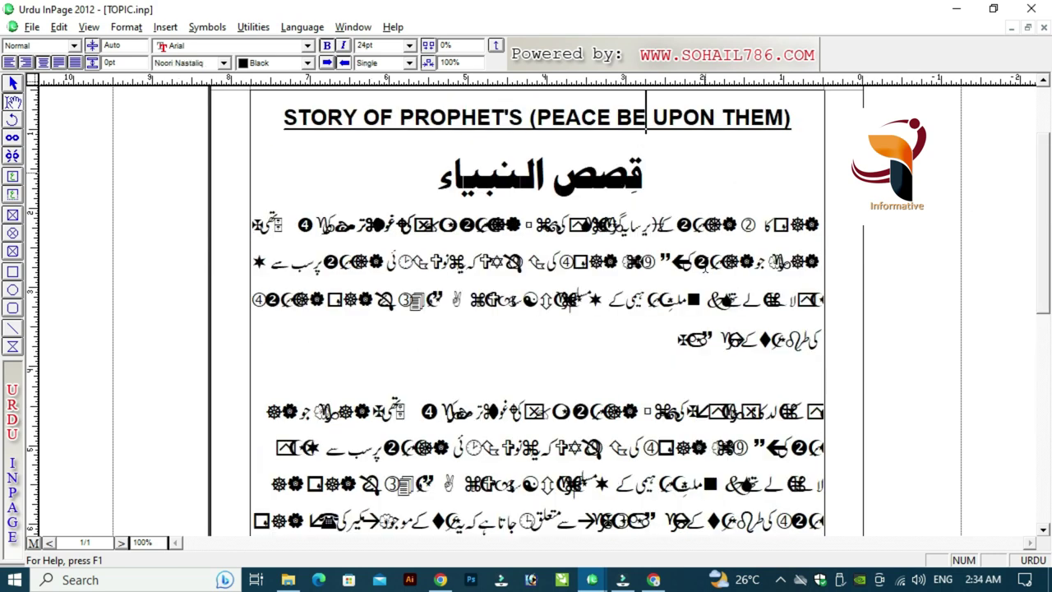
{"action": "key", "text": "Down"}
{"action": "key", "text": "Down"}
{"action": "key", "text": "Down"}
{"action": "key", "text": "Down"}
{"action": "key", "text": "Down"}
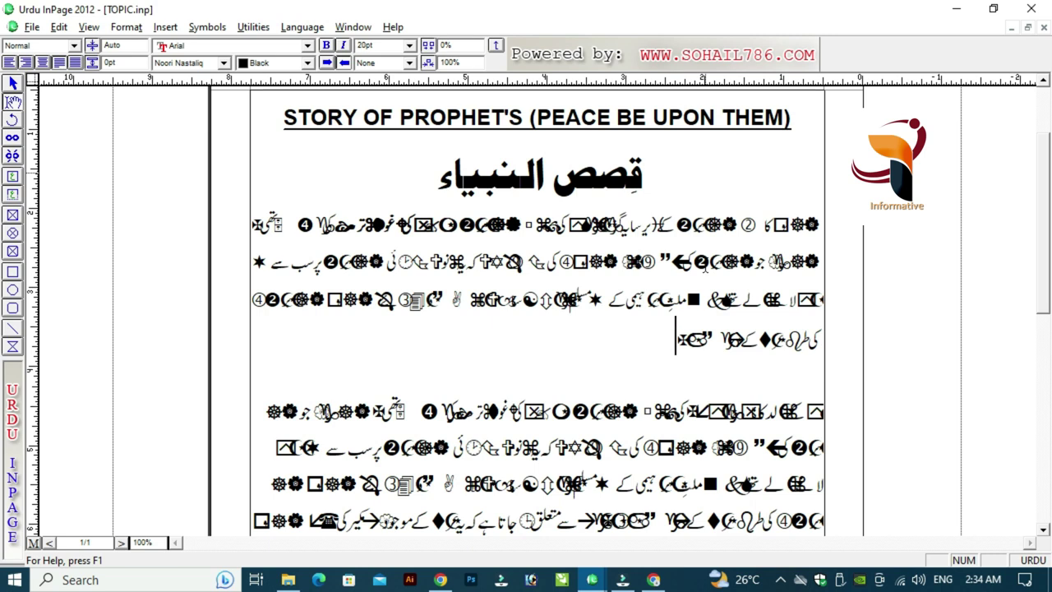
{"action": "key", "text": "Down"}
{"action": "scroll", "coordinate": [705, 264], "scroll_direction": "down", "scroll_amount": 3}
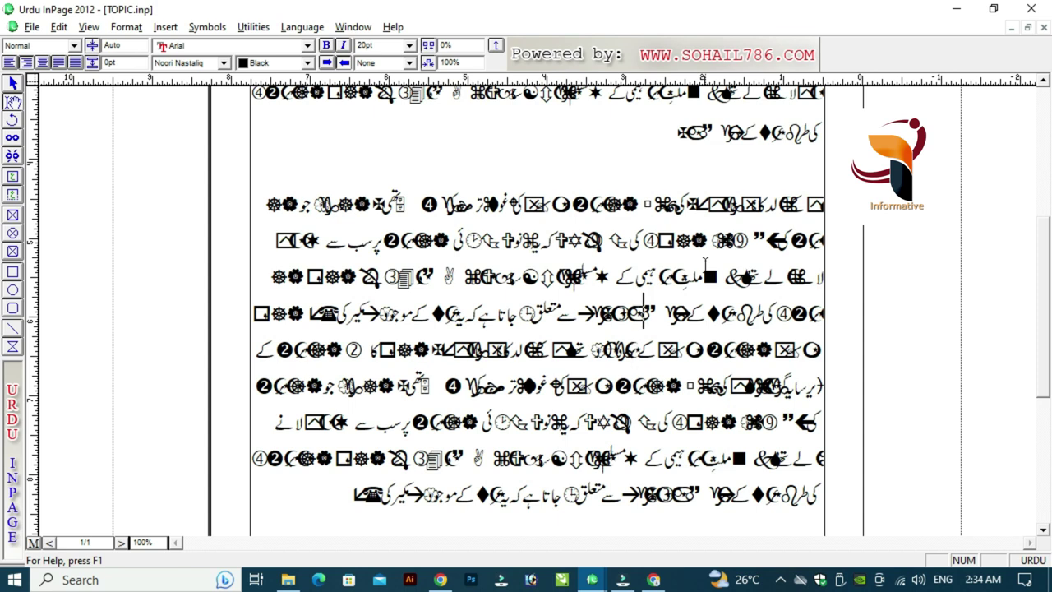
{"action": "key", "text": "Up"}
{"action": "key", "text": "Up"}
{"action": "key", "text": "Up"}
{"action": "key", "text": "Up"}
{"action": "key", "text": "Up"}
{"action": "key", "text": "Up"}
{"action": "key", "text": "Up"}
{"action": "key", "text": "Up"}
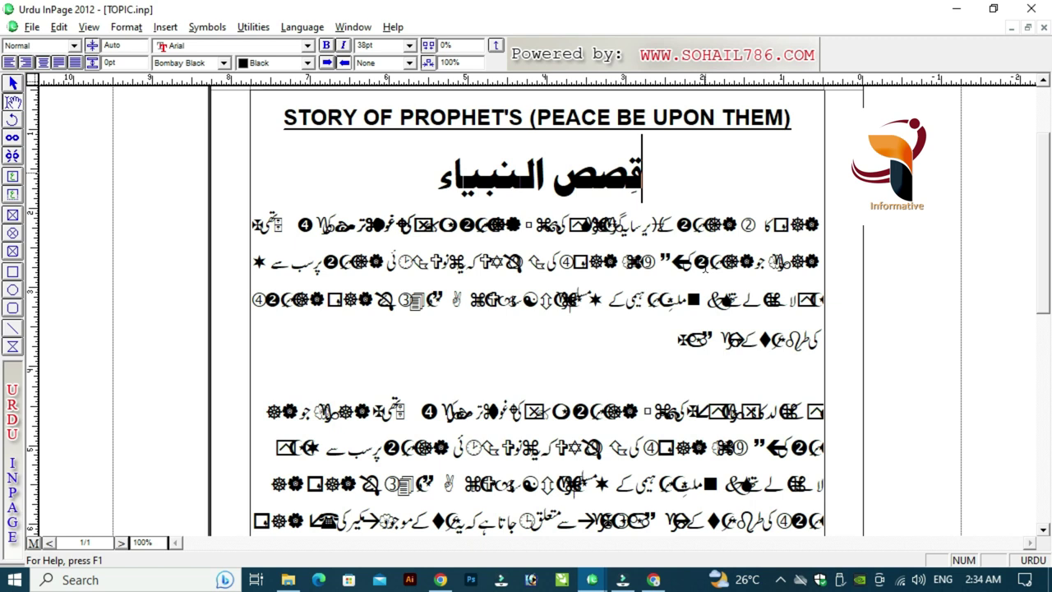
Step: Compare the font of the first body line with the Urdu title's font
{"action": "left_click", "coordinate": [638, 222]}
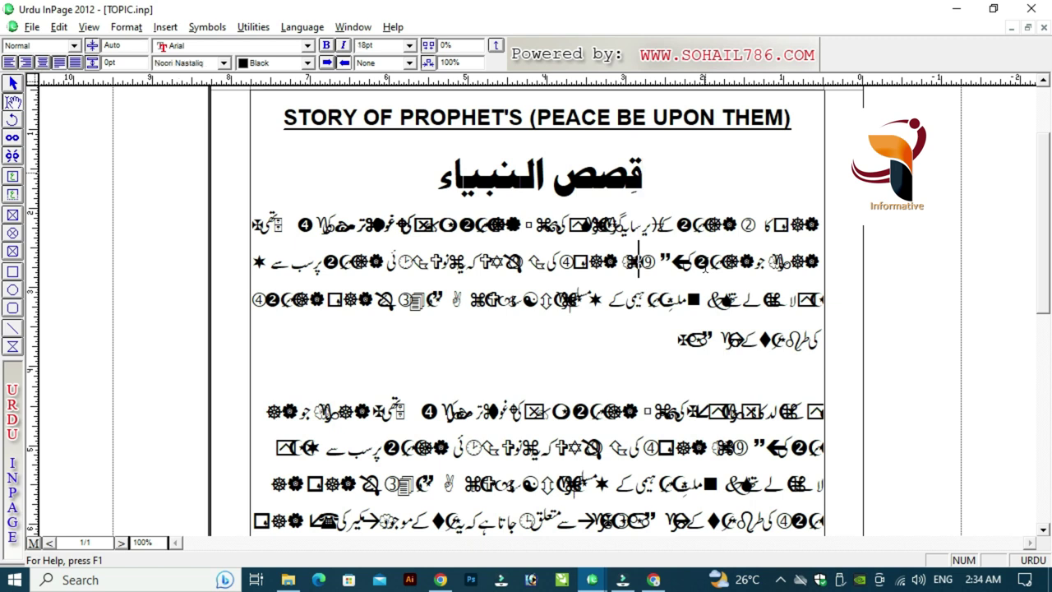
{"action": "left_click", "coordinate": [642, 168]}
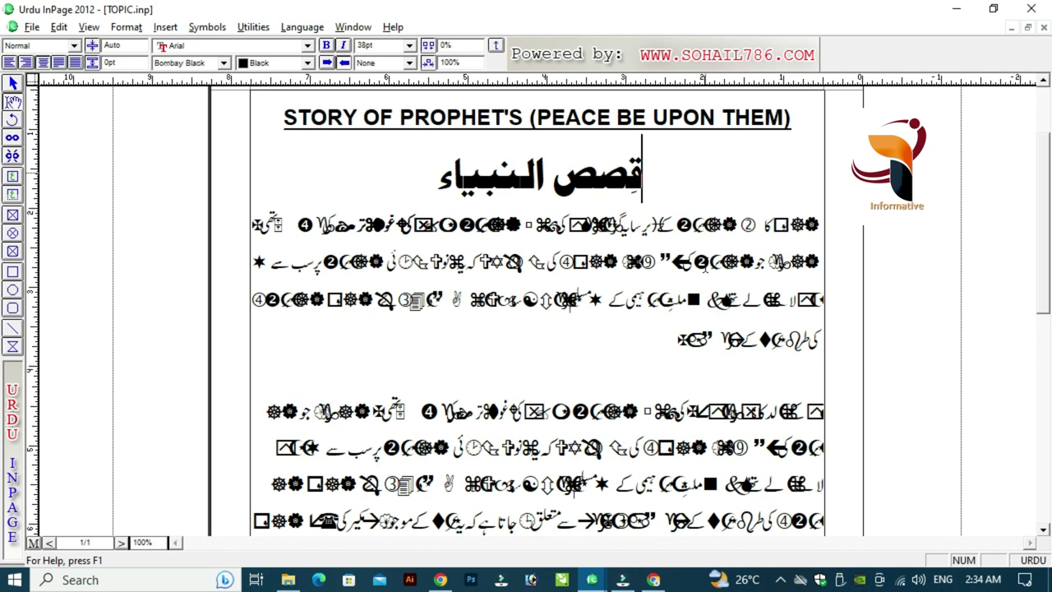
{"action": "left_click", "coordinate": [639, 224]}
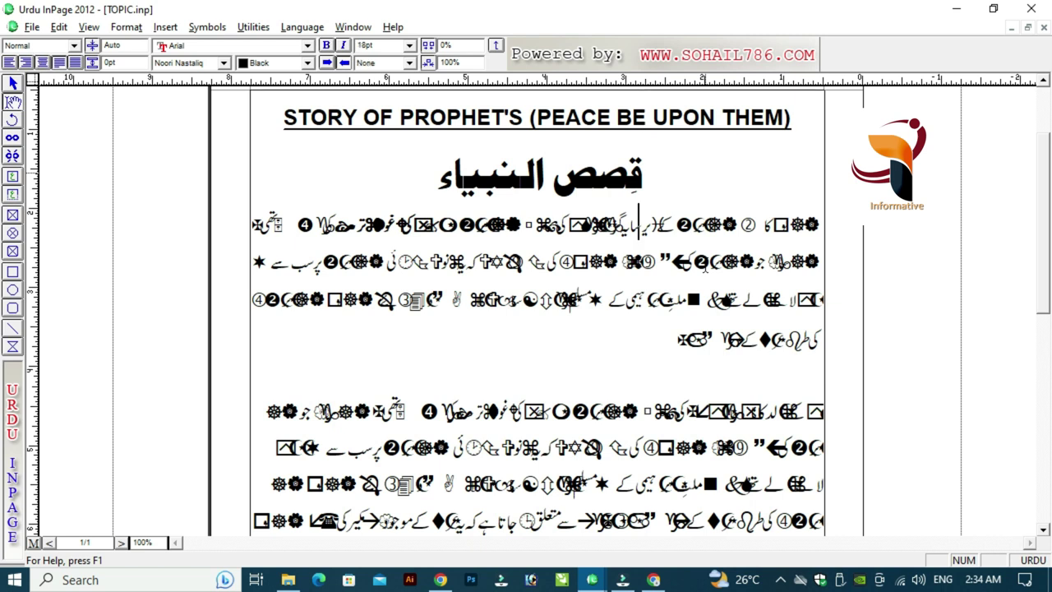
{"action": "key", "text": "Down"}
{"action": "key", "text": "Down"}
{"action": "key", "text": "Down"}
{"action": "key", "text": "Down"}
{"action": "key", "text": "Down"}
{"action": "key", "text": "Down"}
{"action": "key", "text": "Down"}
{"action": "key", "text": "Down"}
{"action": "key", "text": "Down"}
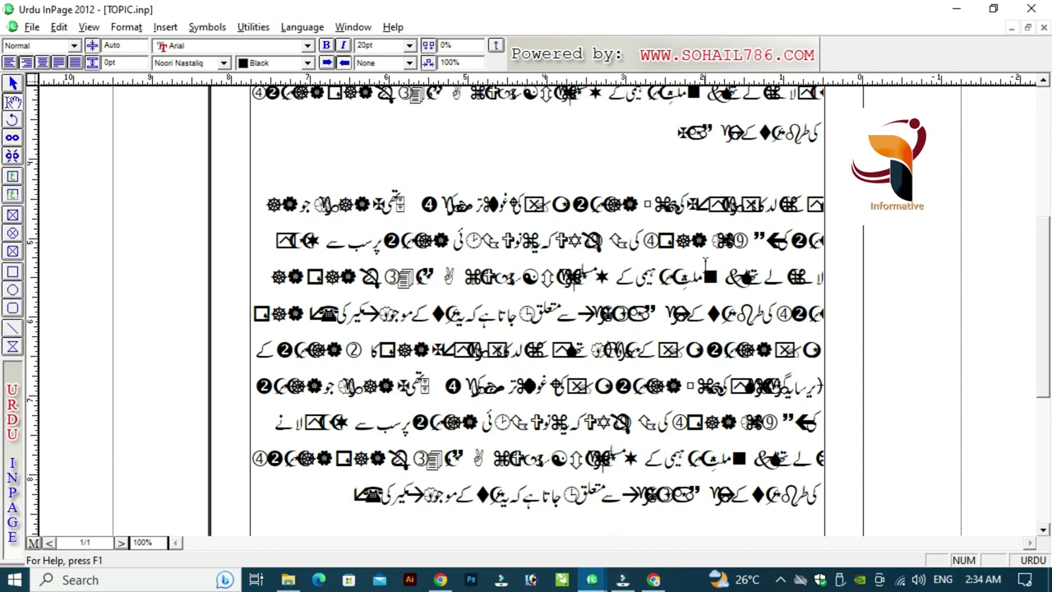
{"action": "key", "text": "Down"}
{"action": "scroll", "coordinate": [704, 263], "scroll_direction": "down", "scroll_amount": 1}
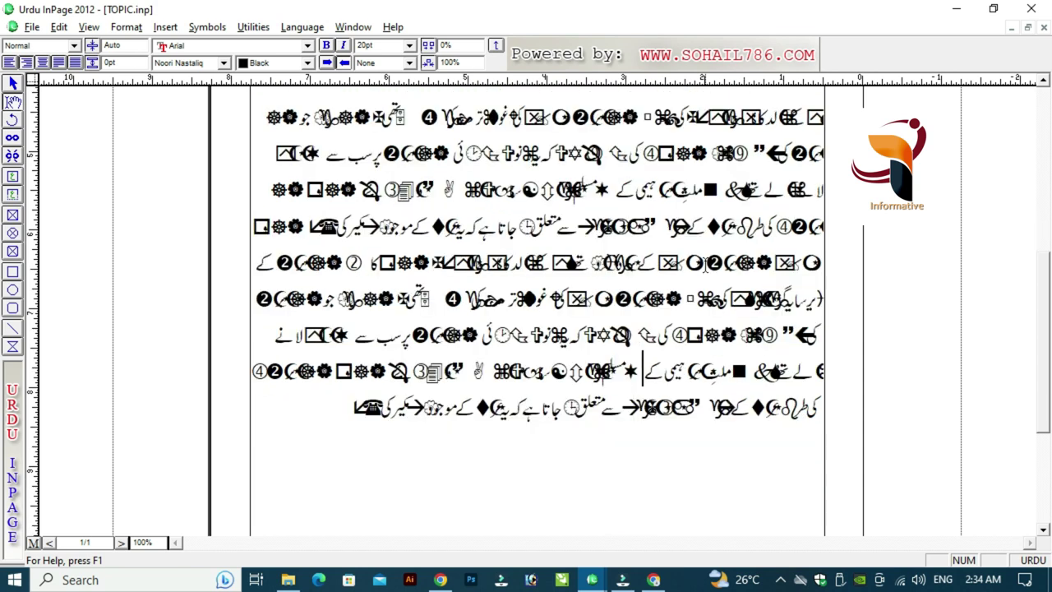
{"action": "scroll", "coordinate": [704, 264], "scroll_direction": "up", "scroll_amount": 3}
{"action": "scroll", "coordinate": [704, 264], "scroll_direction": "up", "scroll_amount": 1}
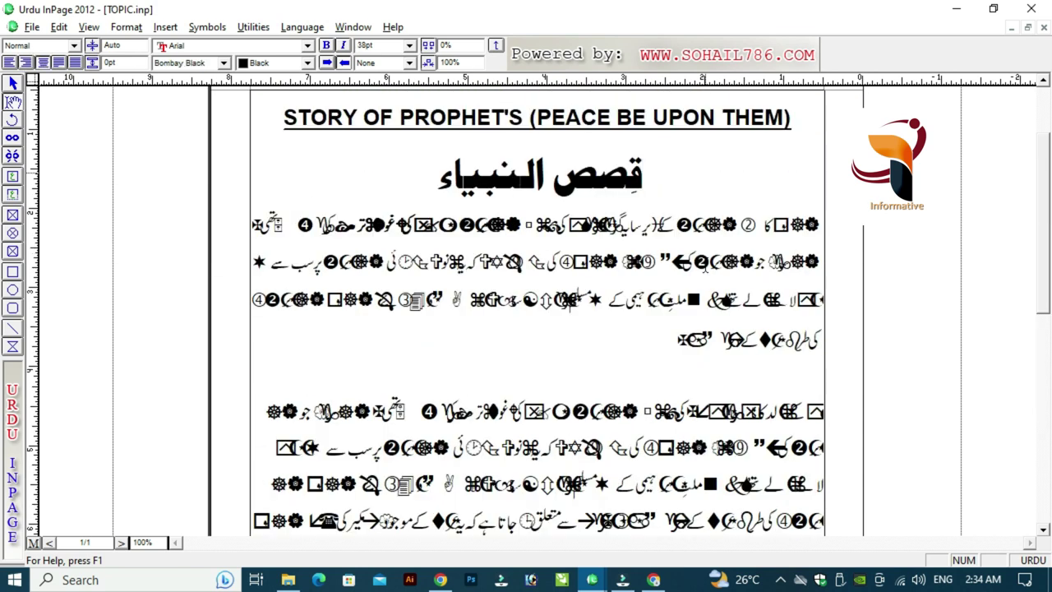
Step: Move between the English heading, the blank line and the second paragraph, checking the Urdu title's font
{"action": "key", "text": "Up"}
{"action": "key", "text": "Down"}
{"action": "key", "text": "Down"}
{"action": "key", "text": "Down"}
{"action": "key", "text": "Down"}
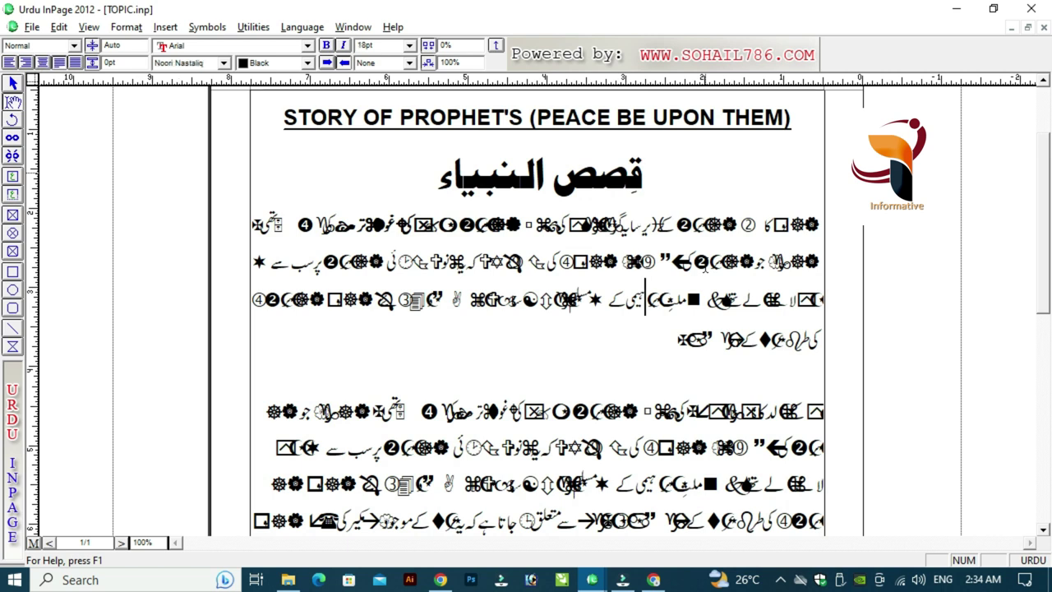
{"action": "key", "text": "Down"}
{"action": "key", "text": "Down"}
{"action": "key", "text": "Down"}
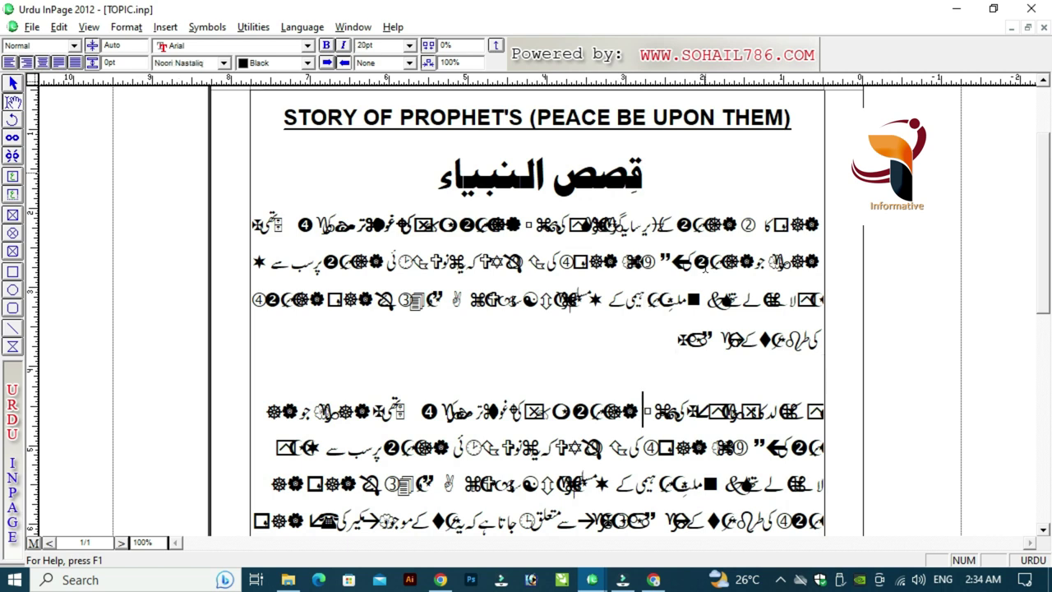
{"action": "key", "text": "Down"}
{"action": "key", "text": "Down"}
{"action": "scroll", "coordinate": [705, 262], "scroll_direction": "down", "scroll_amount": 3}
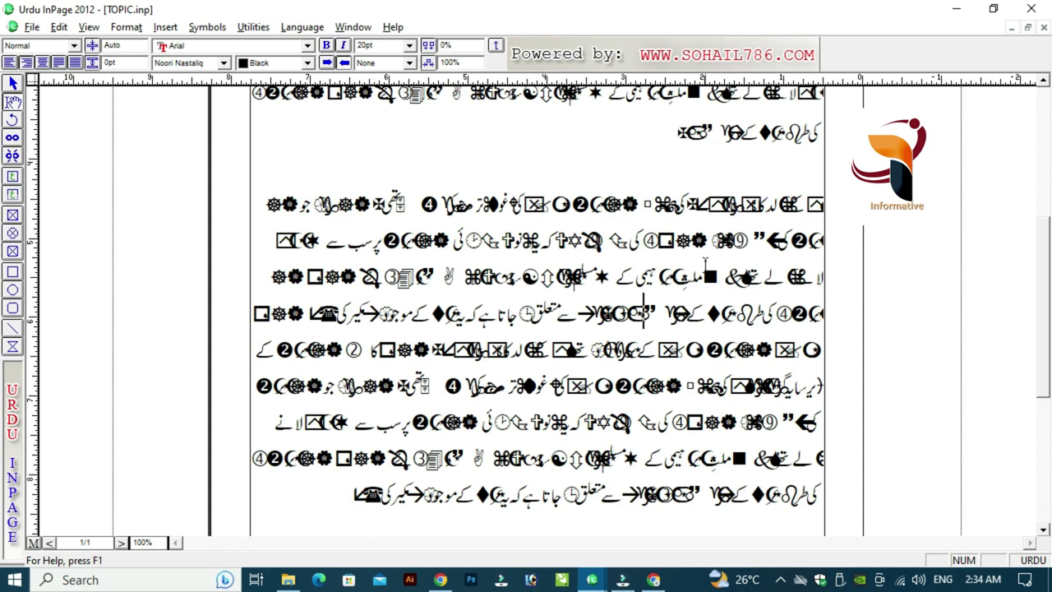
{"action": "key", "text": "Up"}
{"action": "key", "text": "Up"}
{"action": "key", "text": "Up"}
{"action": "key", "text": "Up"}
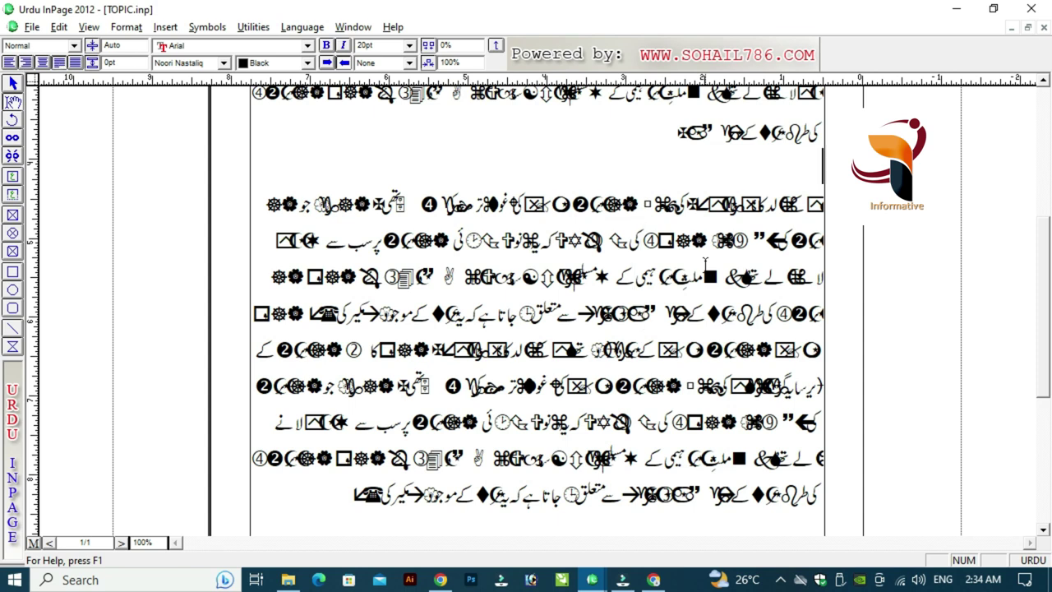
{"action": "key", "text": "Up"}
{"action": "key", "text": "Up"}
{"action": "key", "text": "Up"}
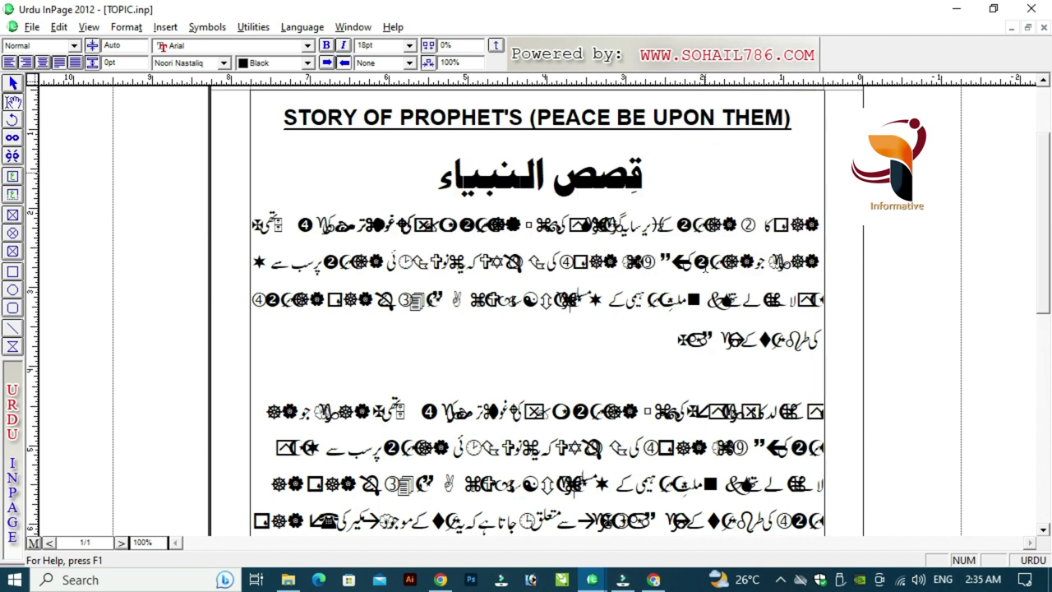
{"action": "key", "text": "Up"}
{"action": "key", "text": "Up"}
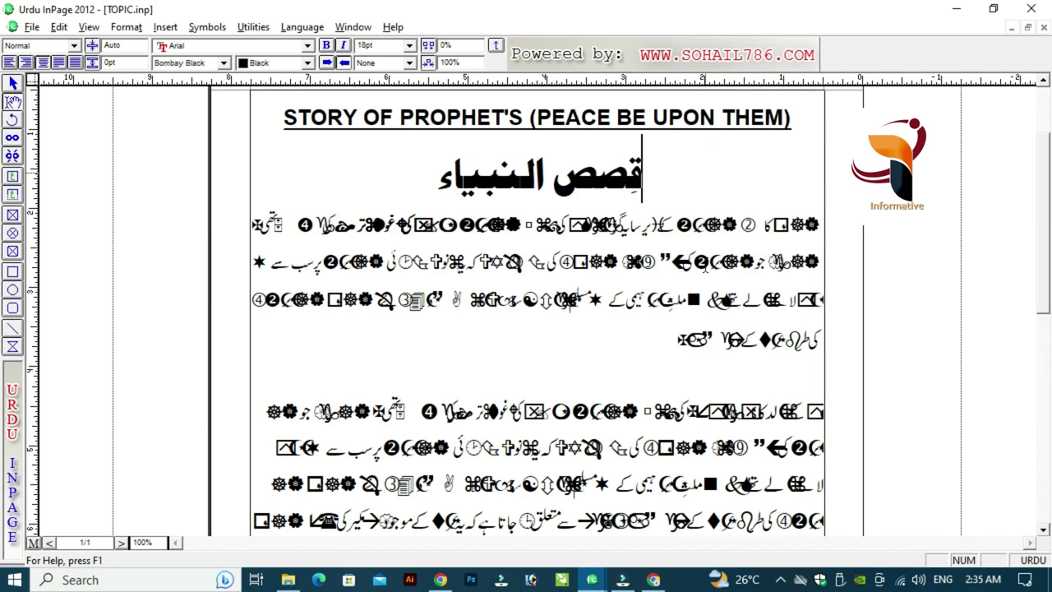
{"action": "key", "text": "Up"}
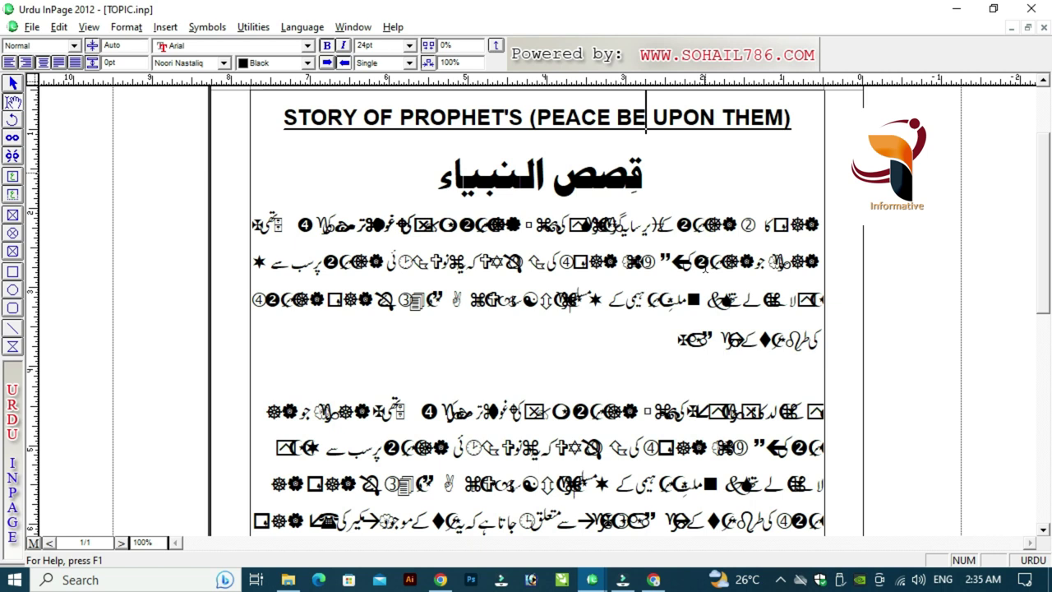
{"action": "key", "text": "Down"}
{"action": "key", "text": "Down"}
{"action": "key", "text": "Down"}
{"action": "key", "text": "Down"}
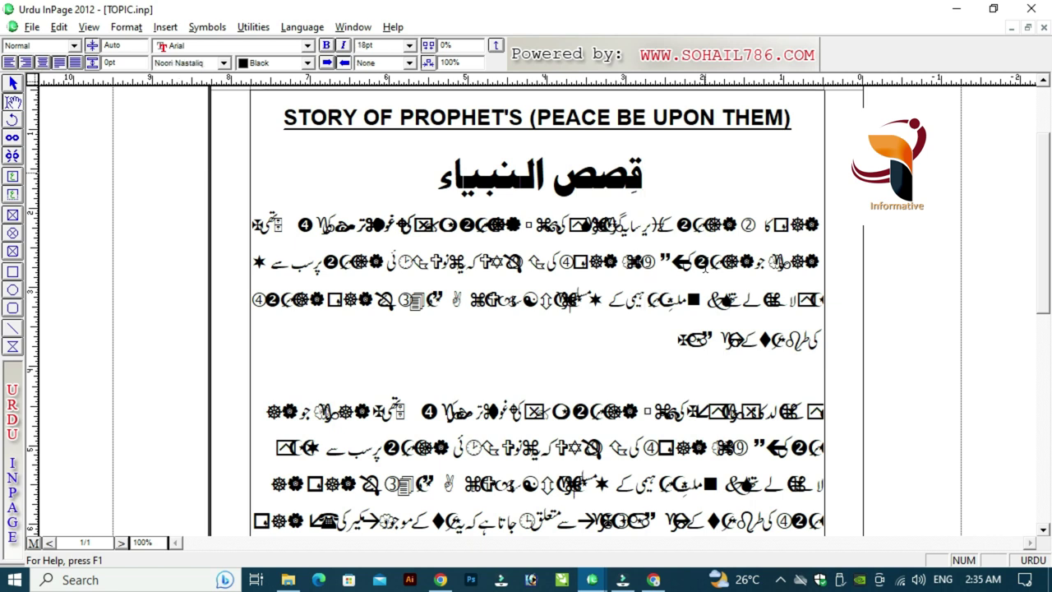
Step: Compare fonts of the English title, Urdu title and body lines, then begin a keyboard selection
{"action": "left_click", "coordinate": [638, 253]}
{"action": "key", "text": "Up"}
{"action": "key", "text": "Up"}
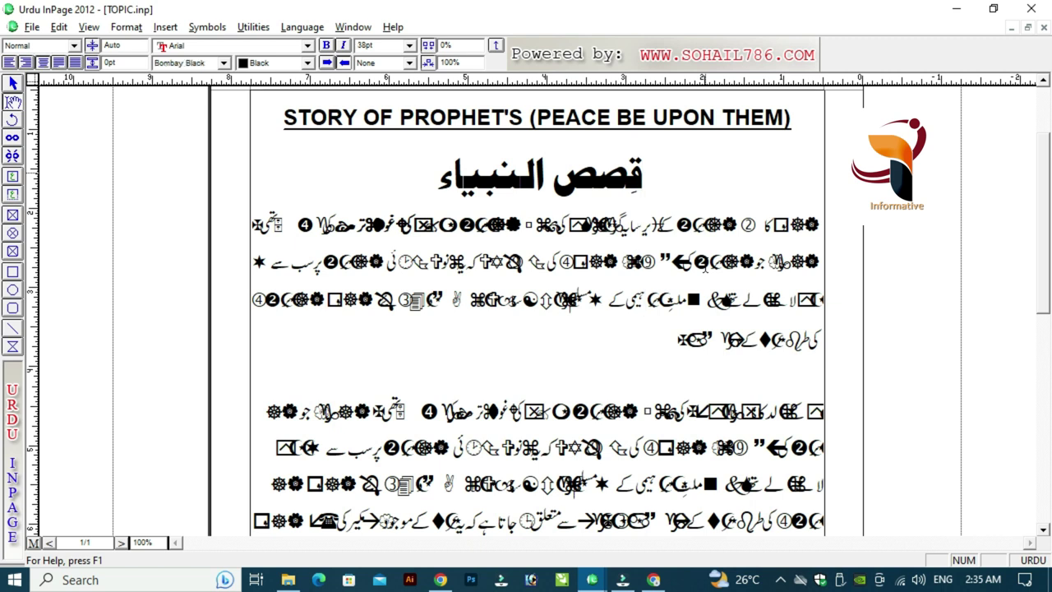
{"action": "key", "text": "Up"}
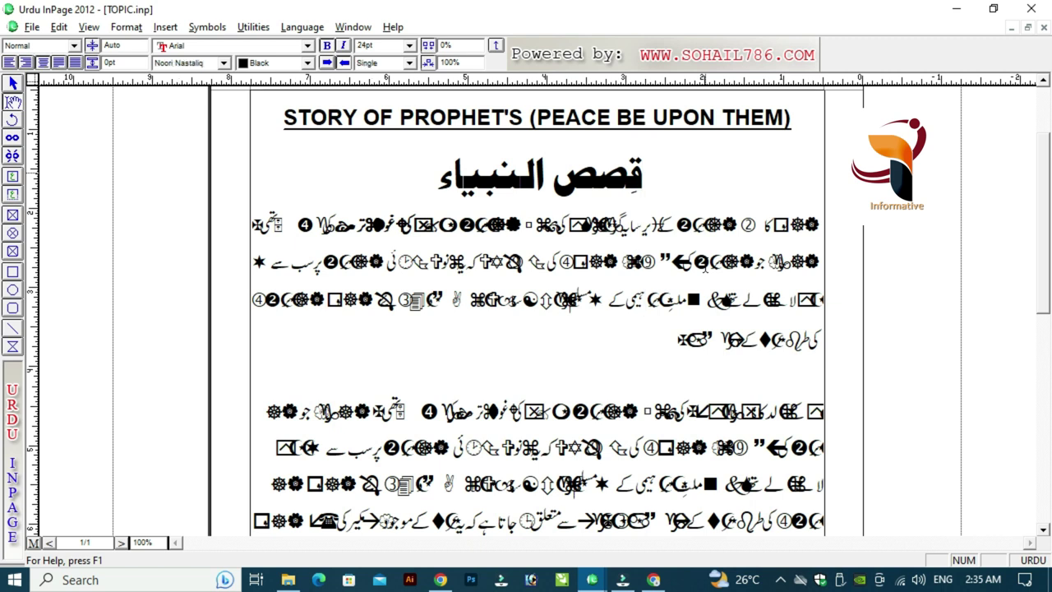
{"action": "key", "text": "Down"}
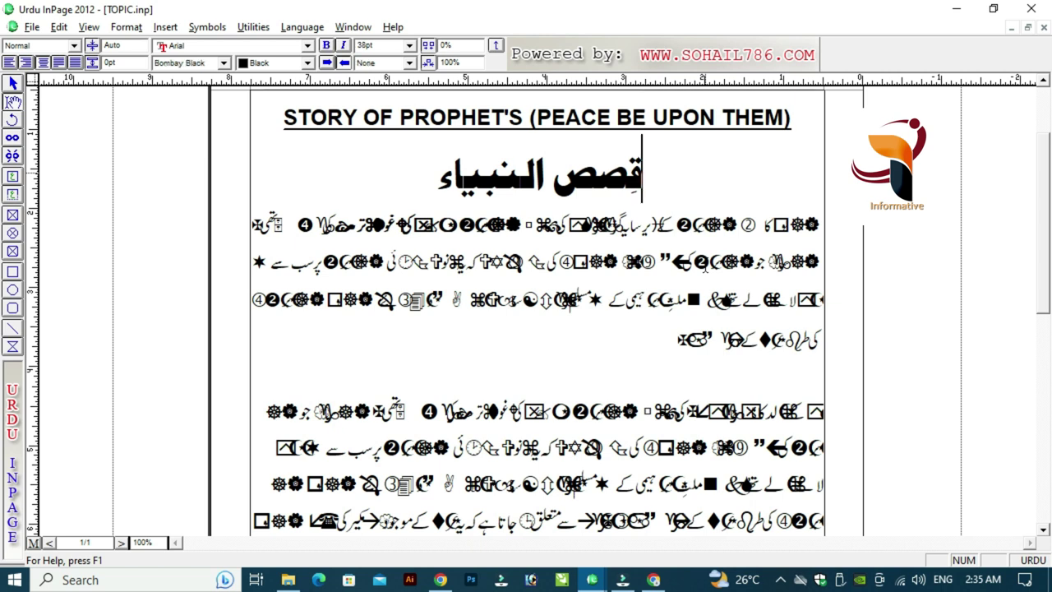
{"action": "key", "text": "Down"}
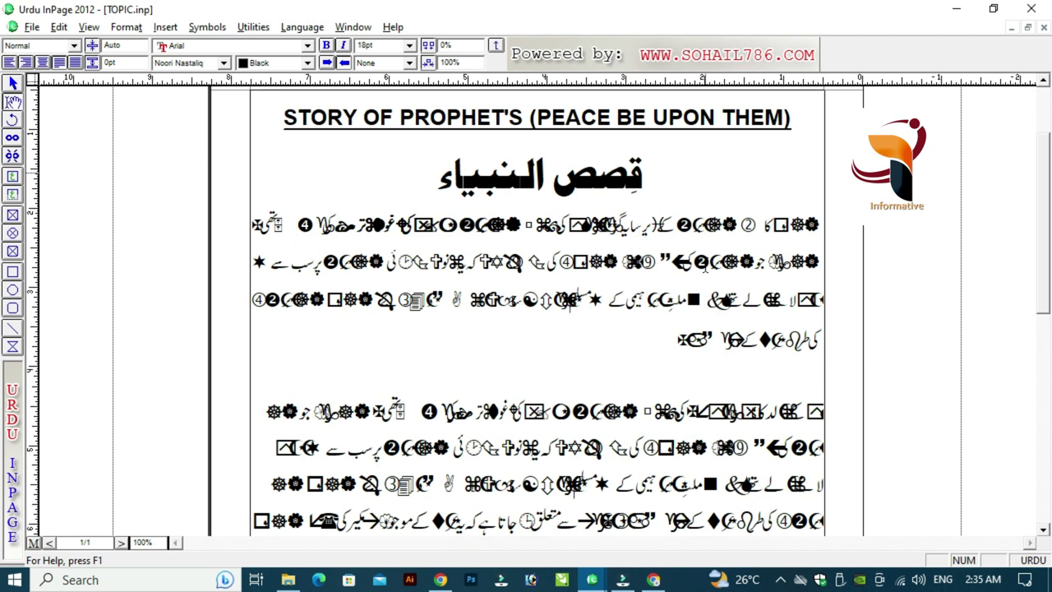
{"action": "key", "text": "Up"}
{"action": "key", "text": "Up"}
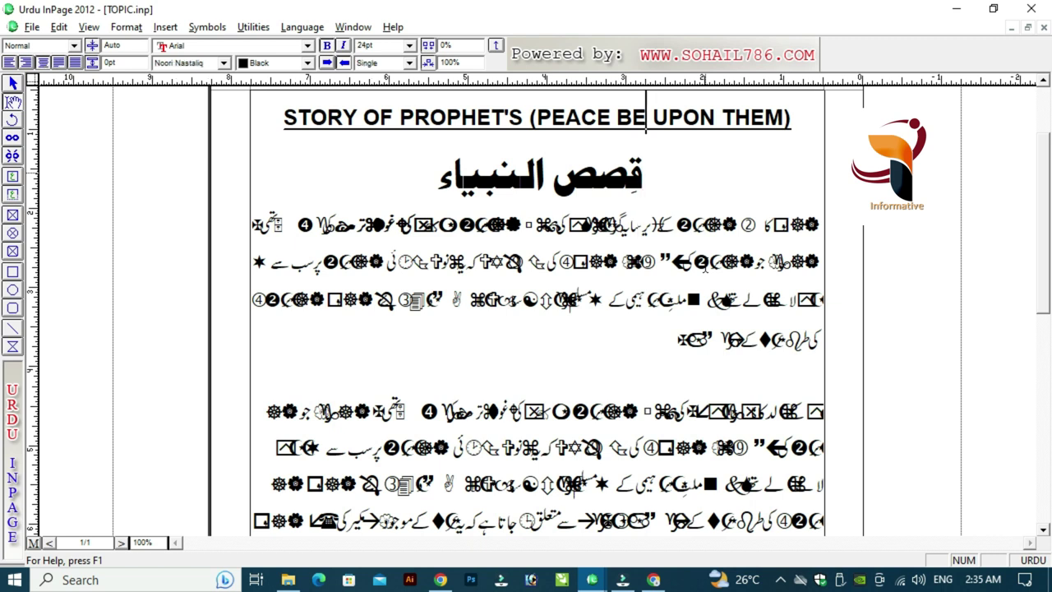
{"action": "key", "text": "Down"}
{"action": "key", "text": "Down"}
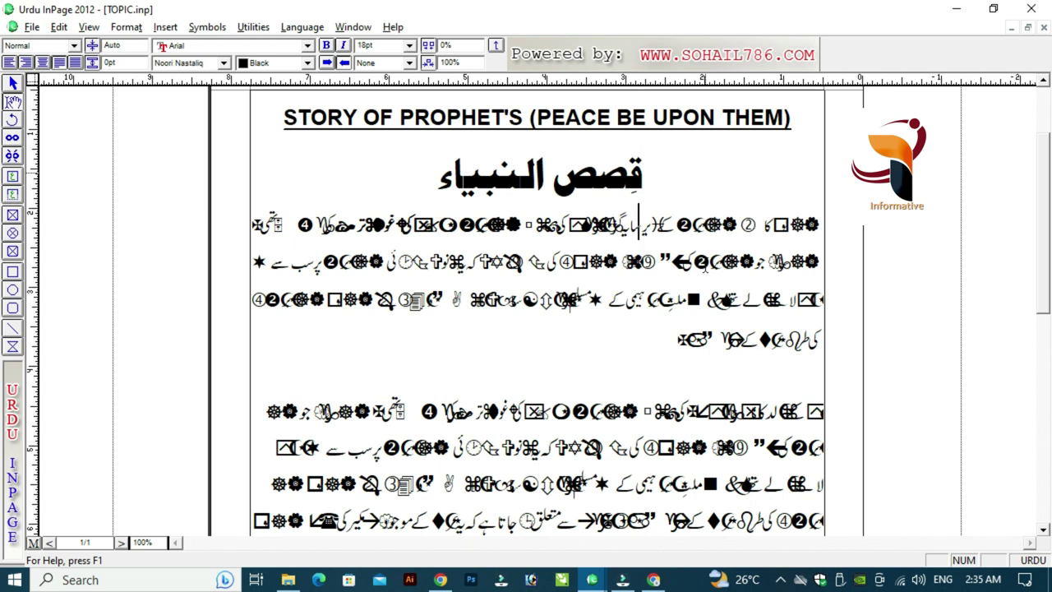
{"action": "key", "text": "Down"}
{"action": "key", "text": "Up"}
{"action": "key", "text": "Up"}
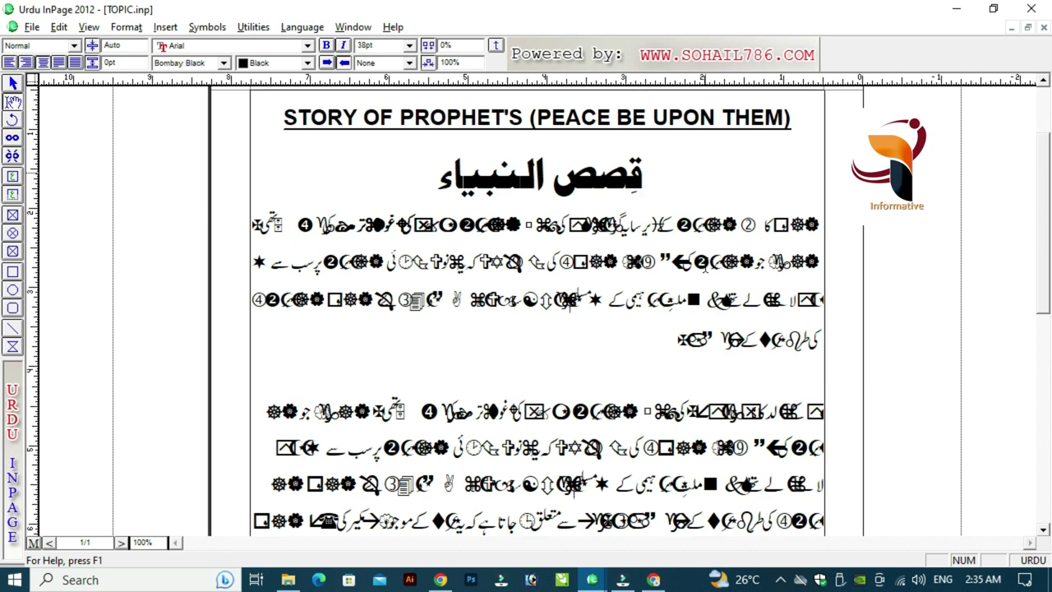
{"action": "key", "text": "Down"}
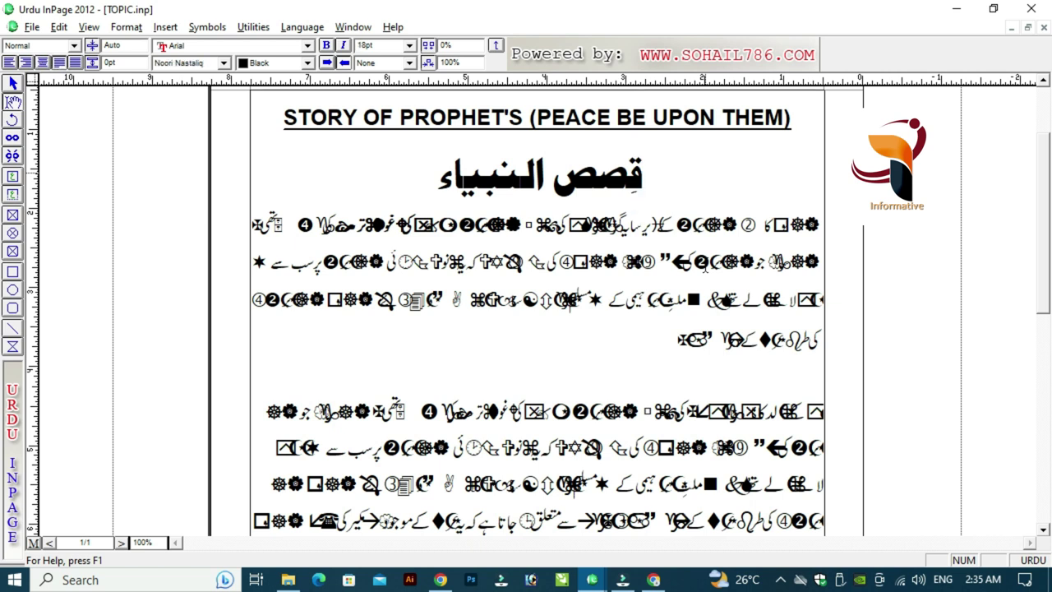
{"action": "key", "text": "shift+Down"}
{"action": "key", "text": "shift+Down"}
{"action": "key", "text": "shift+Down"}
{"action": "key", "text": "Left"}
Step: Drag from the end of the English title down to the last body line to select all story text
{"action": "left_click", "coordinate": [662, 300]}
{"action": "left_click", "coordinate": [665, 247]}
{"action": "left_click", "coordinate": [675, 214]}
{"action": "left_click_drag", "start_coordinate": [773, 115], "coordinate": [551, 546]}
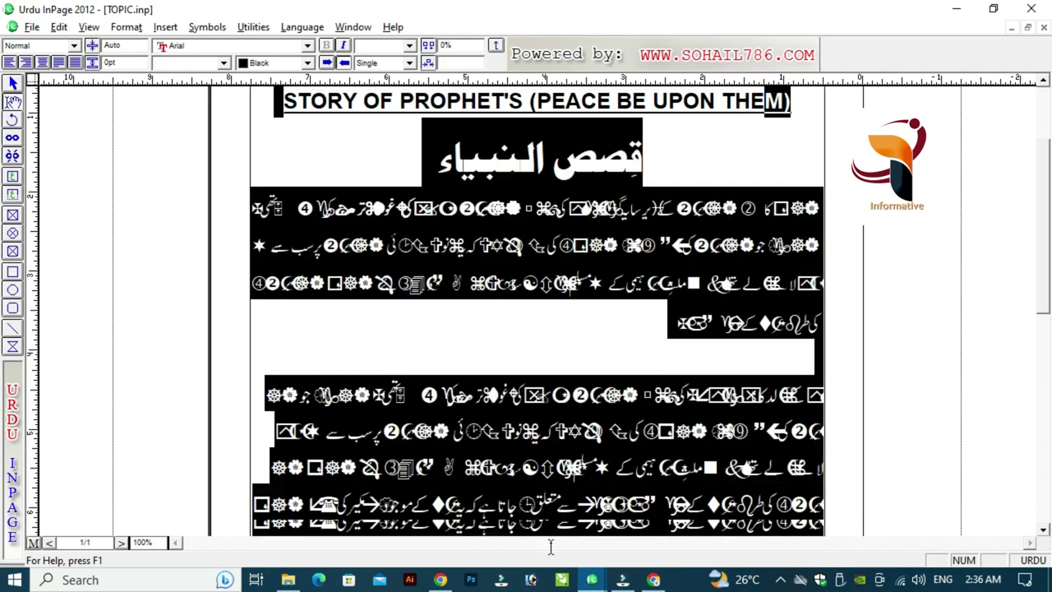
{"action": "mouse_move", "coordinate": [551, 546]}
{"action": "left_mouse_down"}
{"action": "mouse_move", "coordinate": [500, 547]}
{"action": "mouse_move", "coordinate": [478, 440]}
{"action": "left_mouse_up"}
{"action": "left_click", "coordinate": [576, 246]}
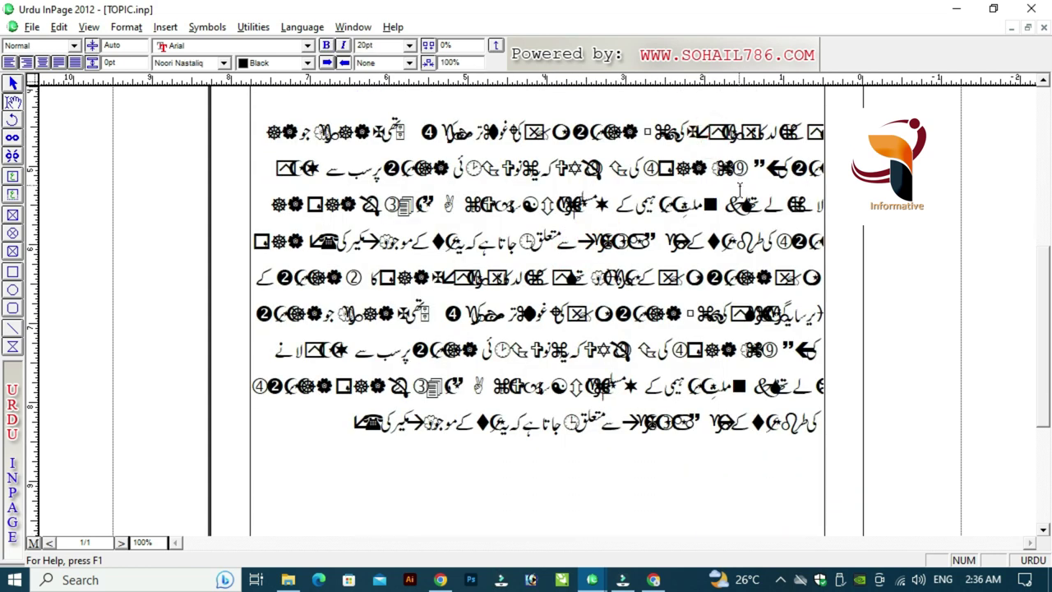
{"action": "key", "text": "ctrl+Home"}
{"action": "key", "text": "Down"}
{"action": "key", "text": "Down"}
{"action": "key", "text": "Down"}
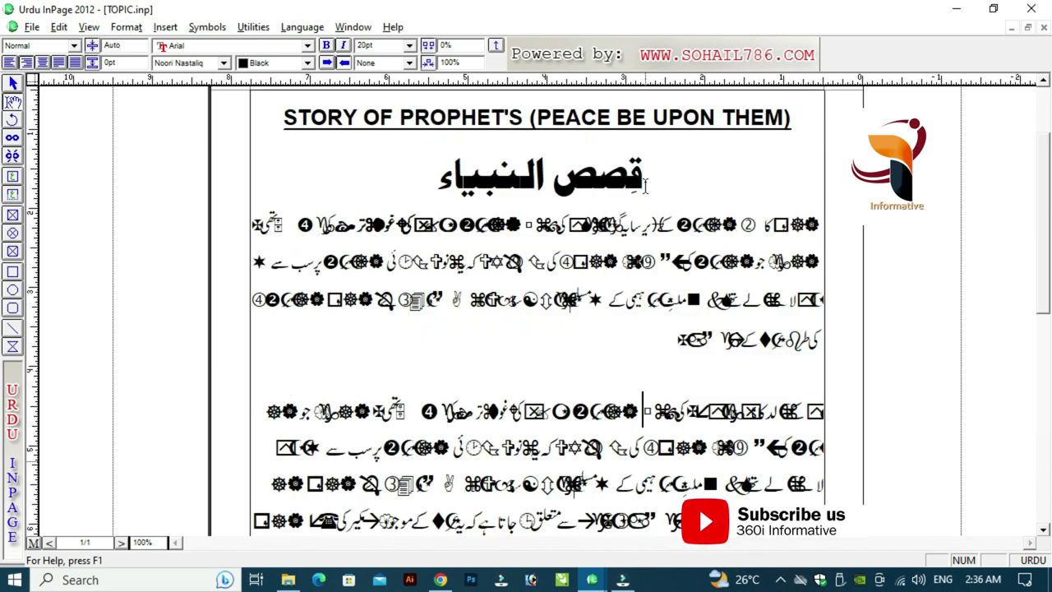
{"action": "scroll", "coordinate": [645, 185], "scroll_direction": "down", "scroll_amount": 5}
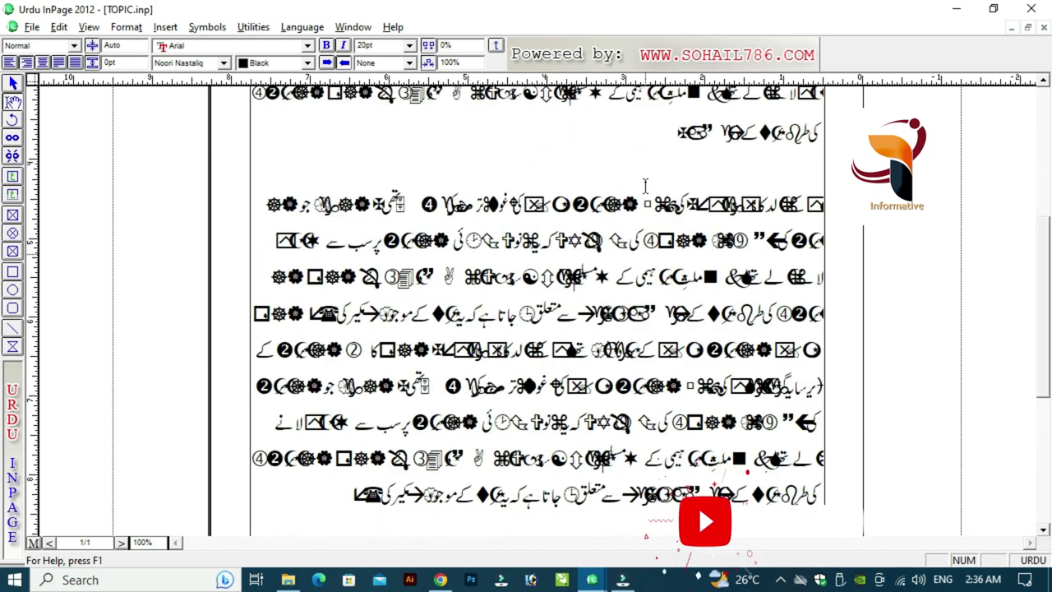
{"action": "key", "text": "alt+Tab"}
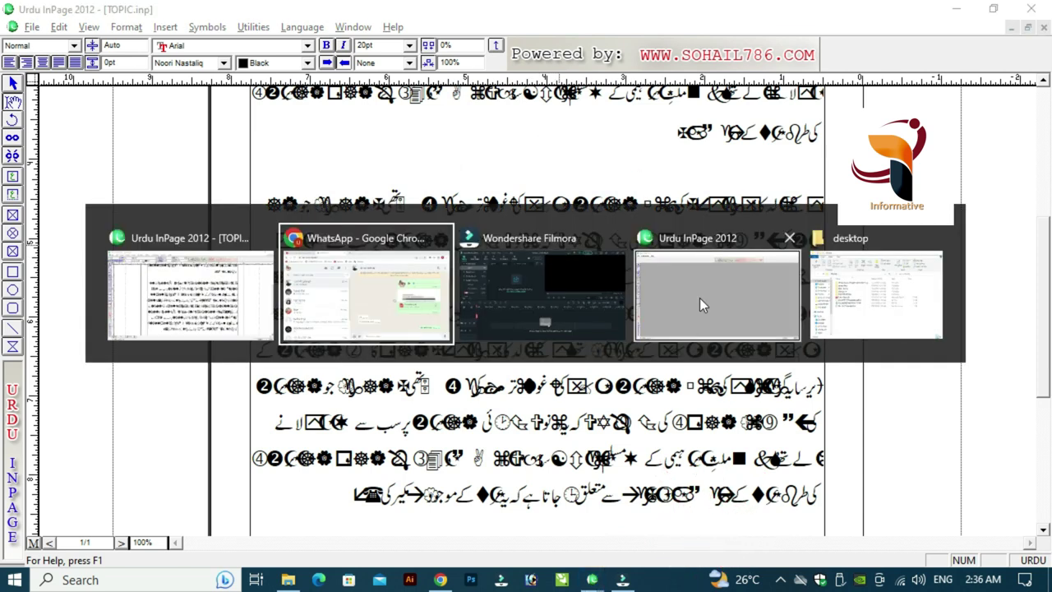
{"action": "left_click", "coordinate": [209, 287]}
{"action": "left_click", "coordinate": [496, 277]}
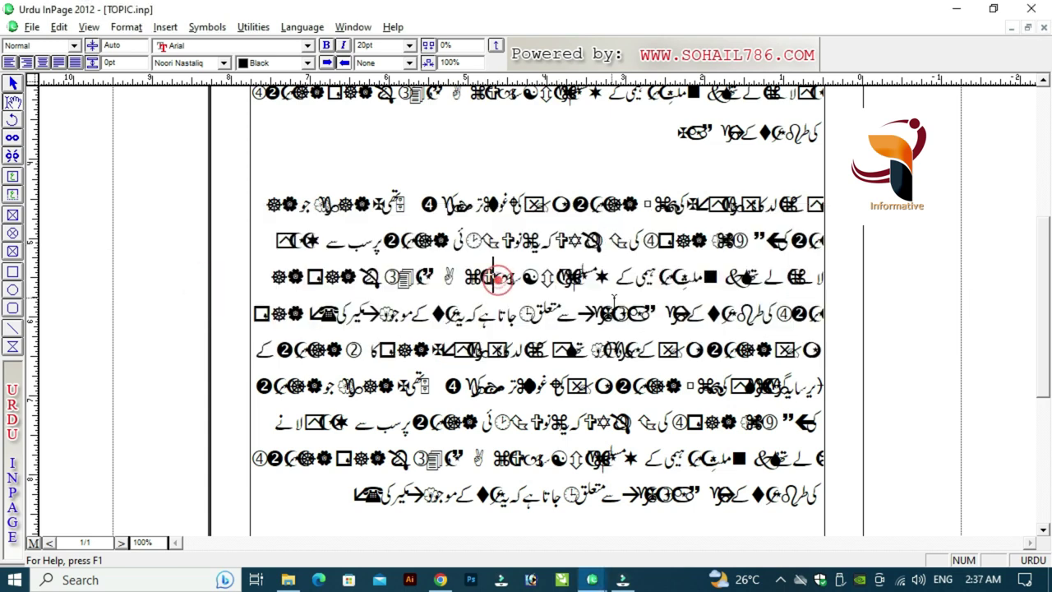
{"action": "left_click", "coordinate": [636, 272]}
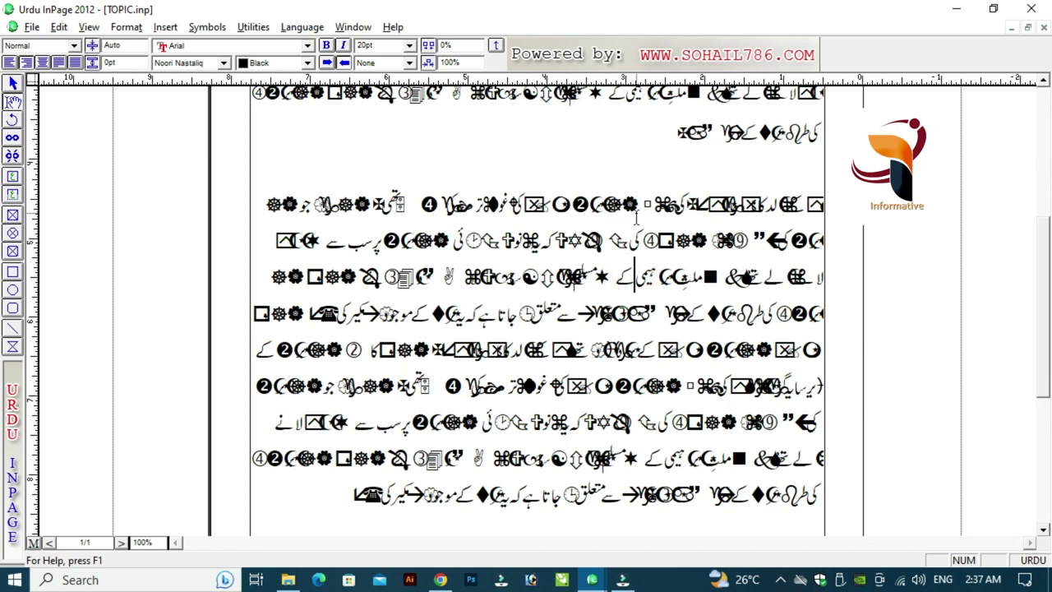
{"action": "left_click", "coordinate": [635, 207]}
Step: Close the story document and then exit Urdu InPage
{"action": "left_click", "coordinate": [673, 240]}
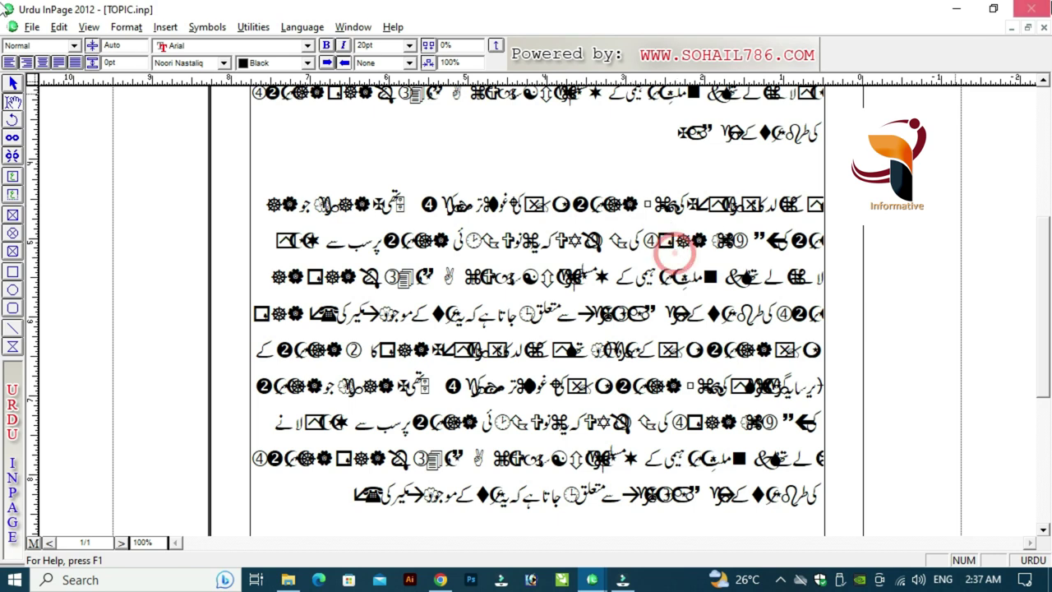
{"action": "left_click", "coordinate": [1031, 10]}
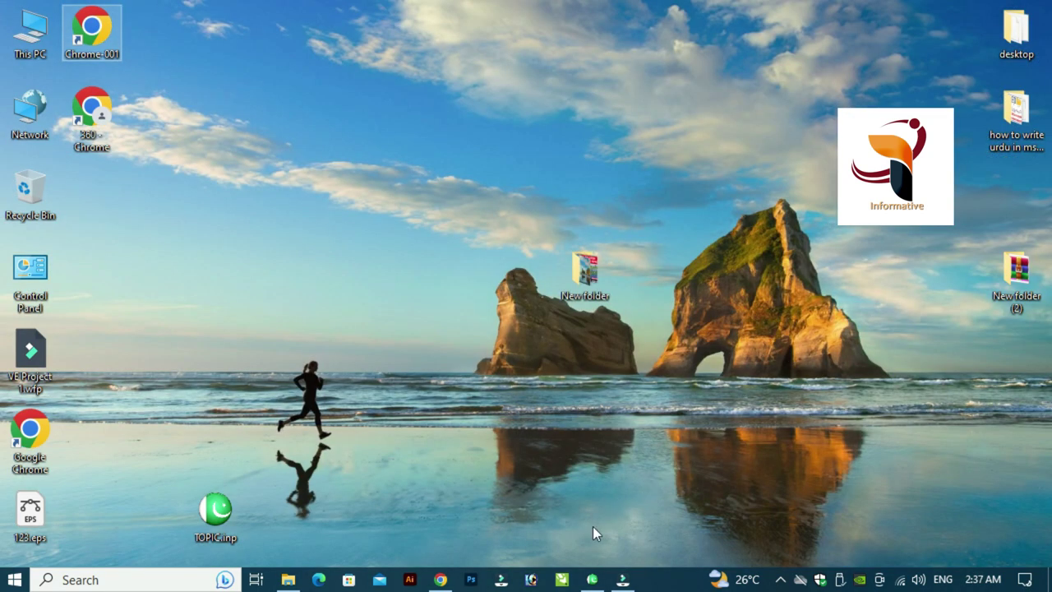
{"action": "left_click", "coordinate": [591, 580]}
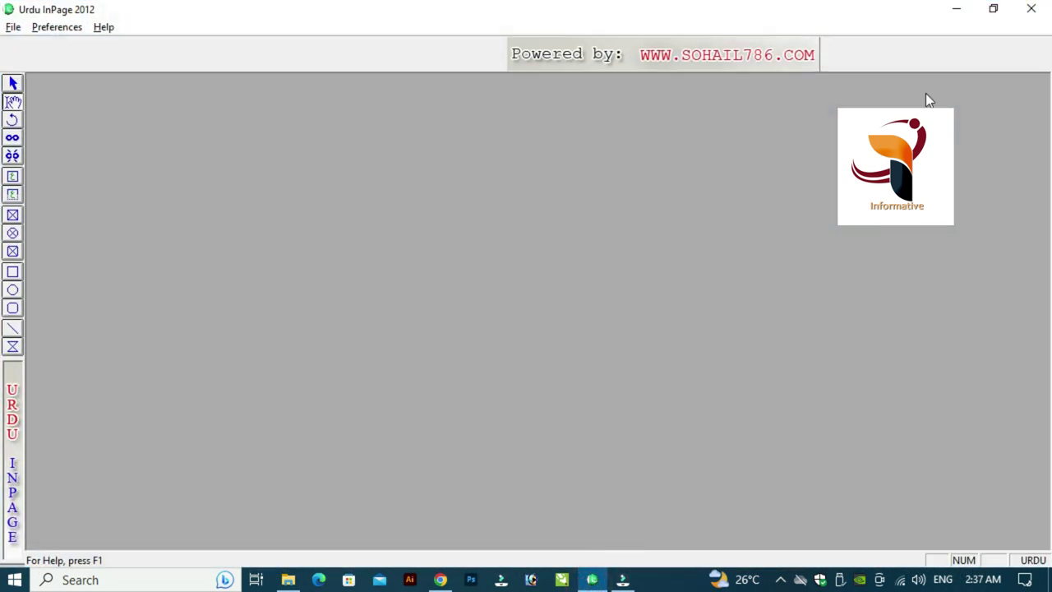
{"action": "left_click", "coordinate": [1030, 14]}
Step: Refresh the desktop and bring up the Windows Run dialog
{"action": "right_click", "coordinate": [435, 283]}
{"action": "left_click", "coordinate": [489, 333]}
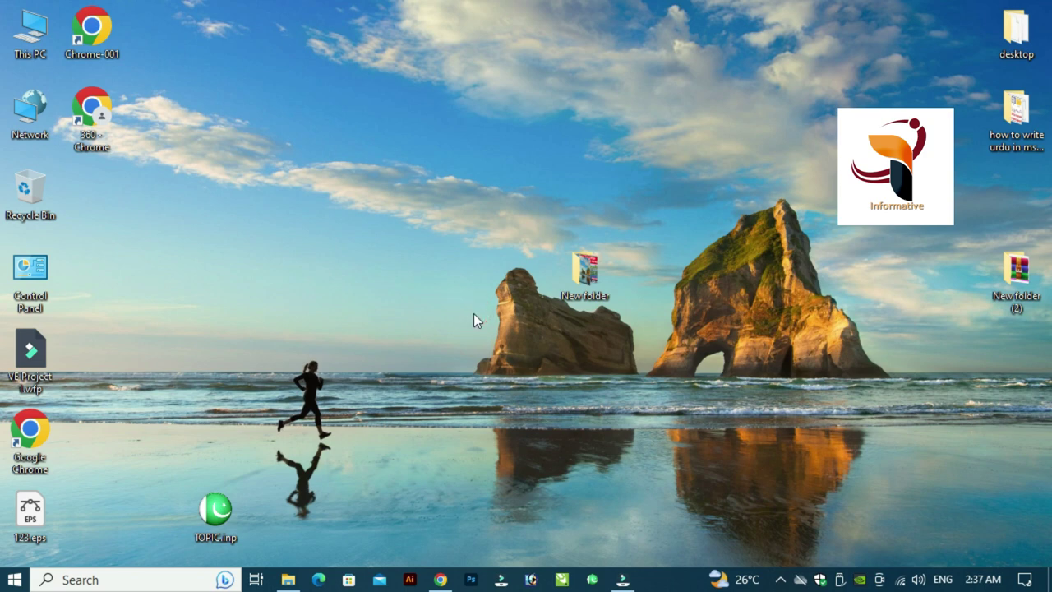
{"action": "key", "text": "super+r"}
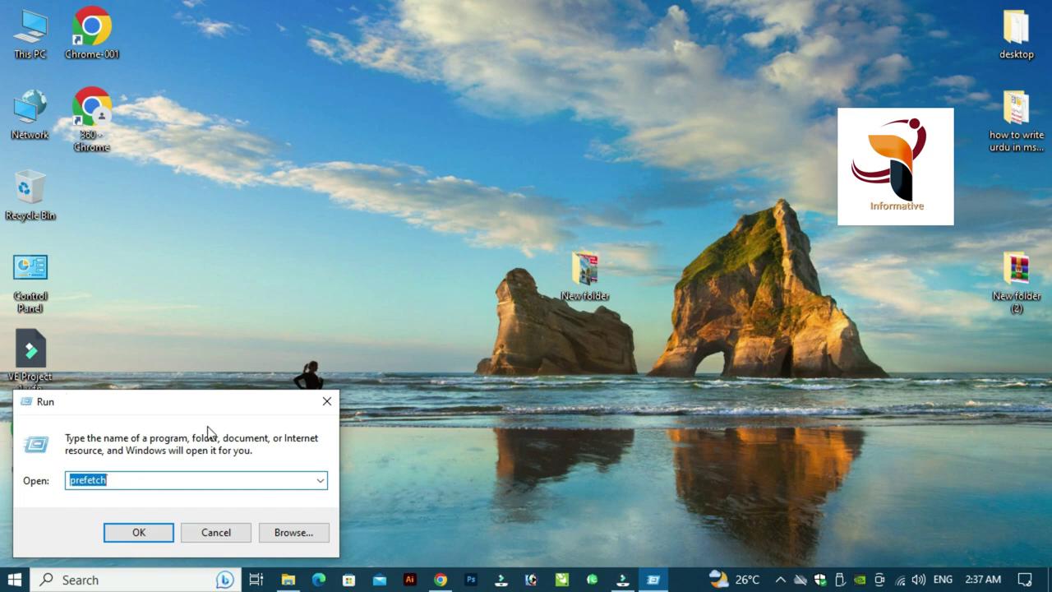
Step: Replace the prefetch entry in the Run box with %temp% and run it
{"action": "left_click", "coordinate": [127, 480]}
{"action": "key", "text": "BackSpace"}
{"action": "key", "text": "BackSpace"}
{"action": "key", "text": "BackSpace"}
{"action": "key", "text": "BackSpace"}
{"action": "key", "text": "BackSpace"}
{"action": "key", "text": "BackSpace"}
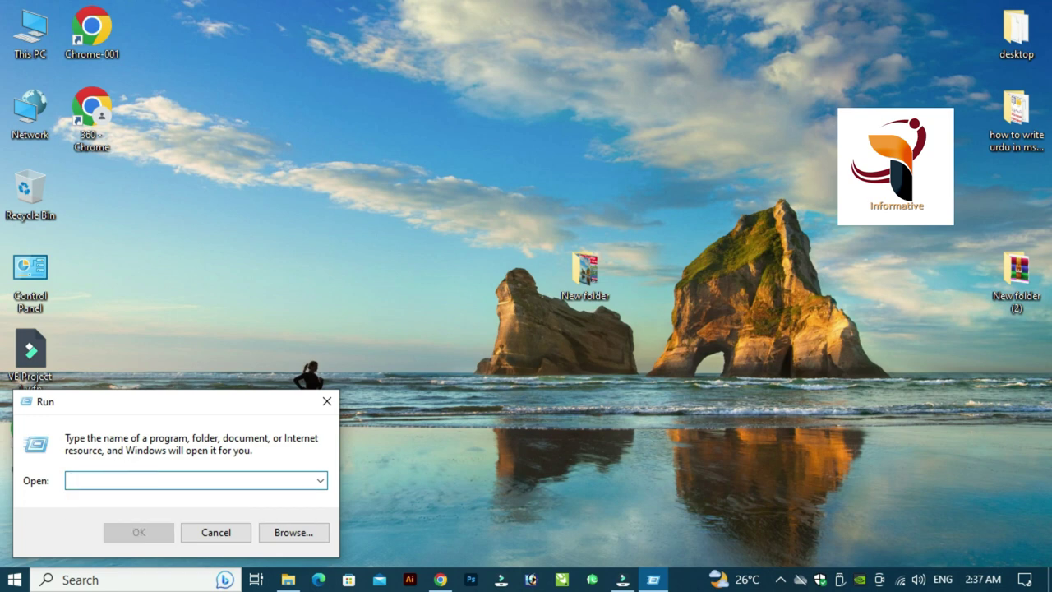
{"action": "type", "text": "%temp"}
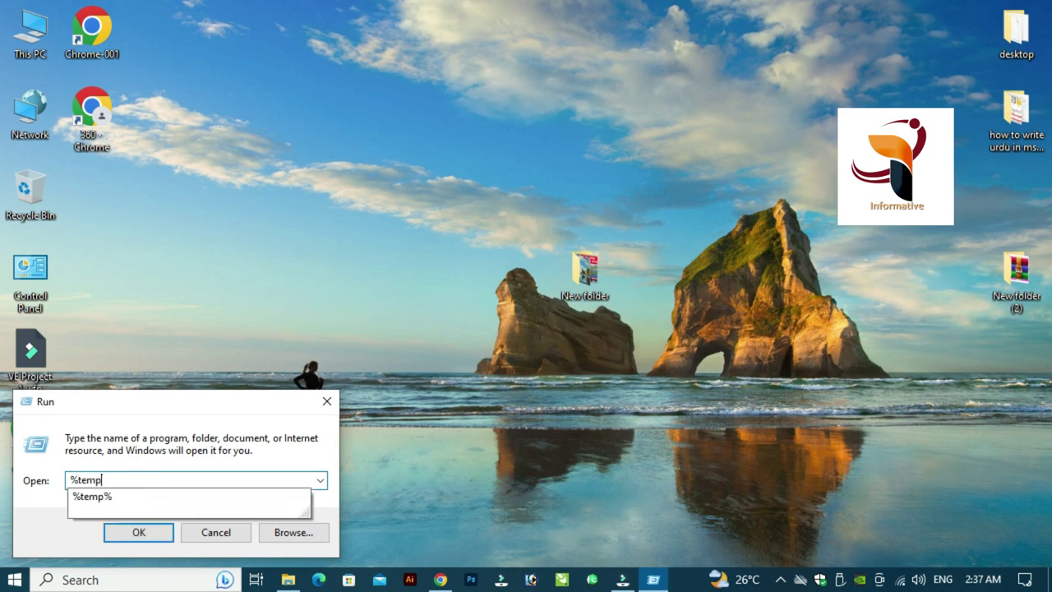
{"action": "type", "text": "%"}
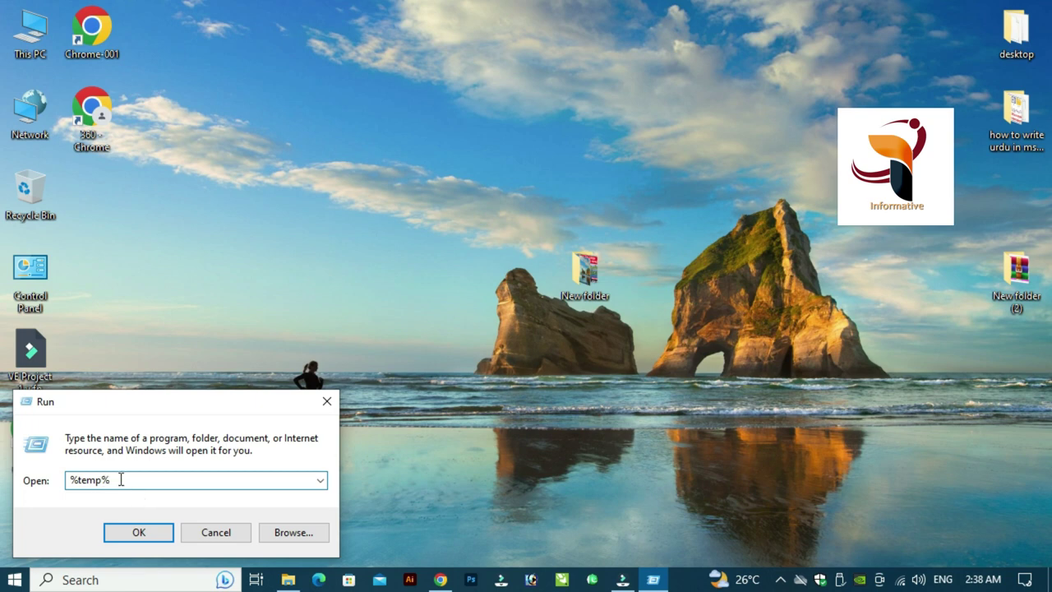
{"action": "key", "text": "Return"}
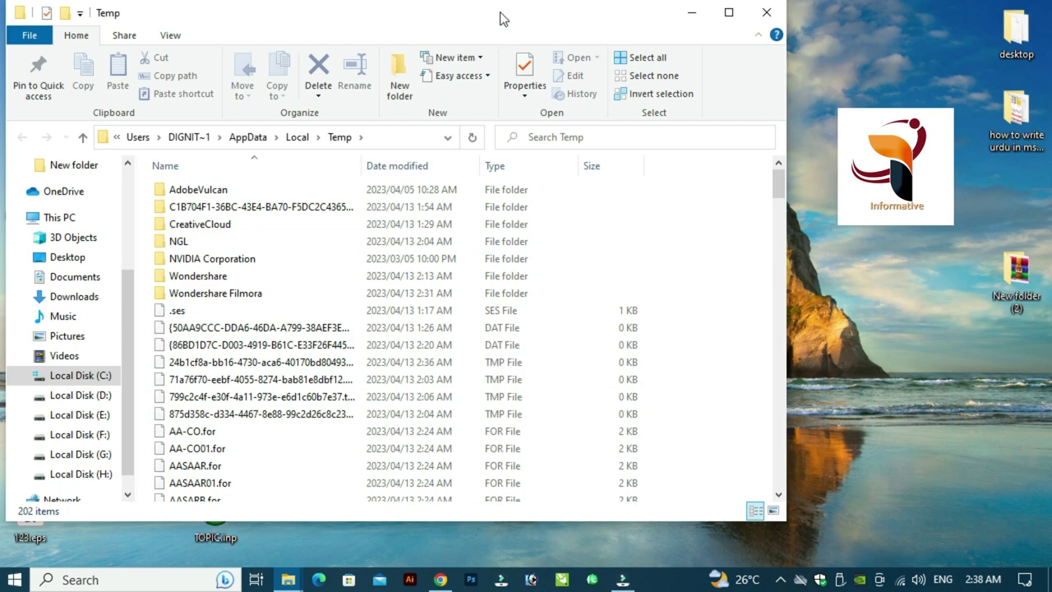
Step: Maximize the Temp folder window and browse its 202 items
{"action": "double_click", "coordinate": [503, 18]}
{"action": "scroll", "coordinate": [544, 164], "scroll_direction": "down", "scroll_amount": 6}
{"action": "scroll", "coordinate": [650, 277], "scroll_direction": "down", "scroll_amount": 10}
{"action": "scroll", "coordinate": [531, 366], "scroll_direction": "down", "scroll_amount": 7}
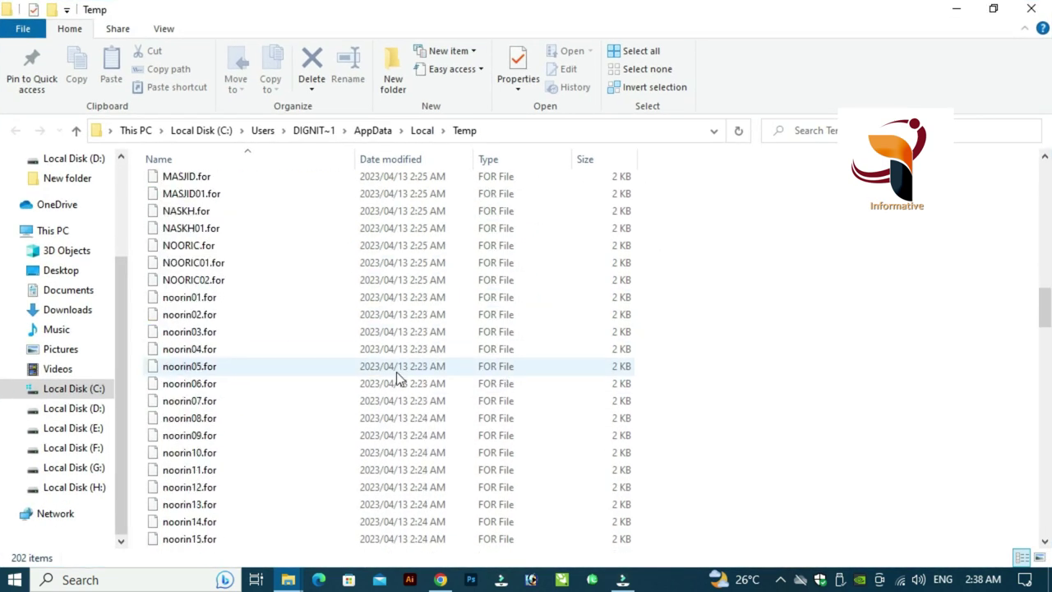
{"action": "scroll", "coordinate": [502, 377], "scroll_direction": "down", "scroll_amount": 9}
{"action": "scroll", "coordinate": [502, 380], "scroll_direction": "up", "scroll_amount": 2}
{"action": "scroll", "coordinate": [460, 370], "scroll_direction": "up", "scroll_amount": 5}
{"action": "scroll", "coordinate": [402, 363], "scroll_direction": "up", "scroll_amount": 7}
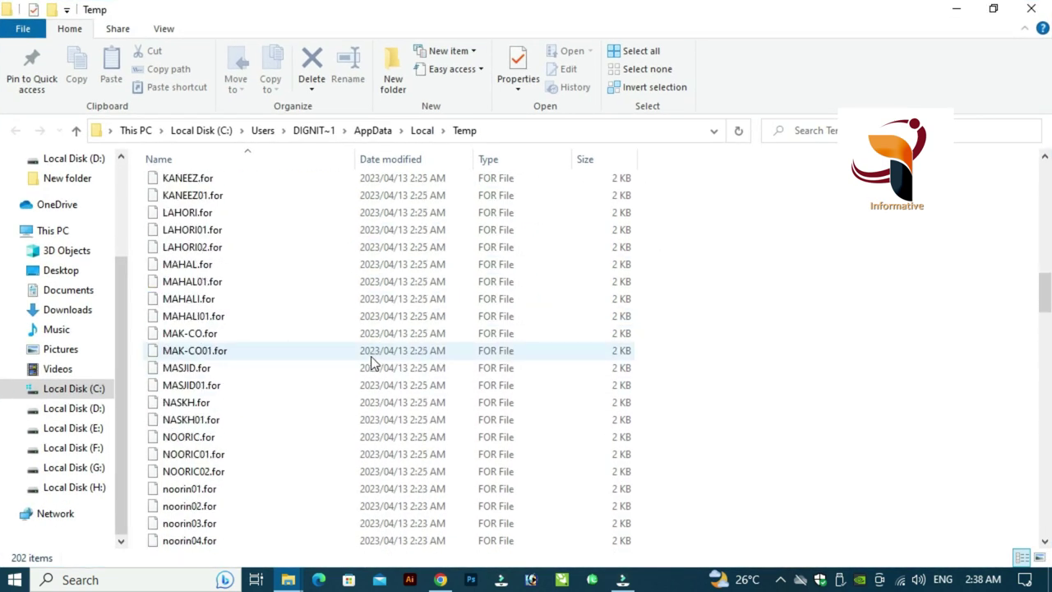
{"action": "scroll", "coordinate": [367, 363], "scroll_direction": "down", "scroll_amount": 5}
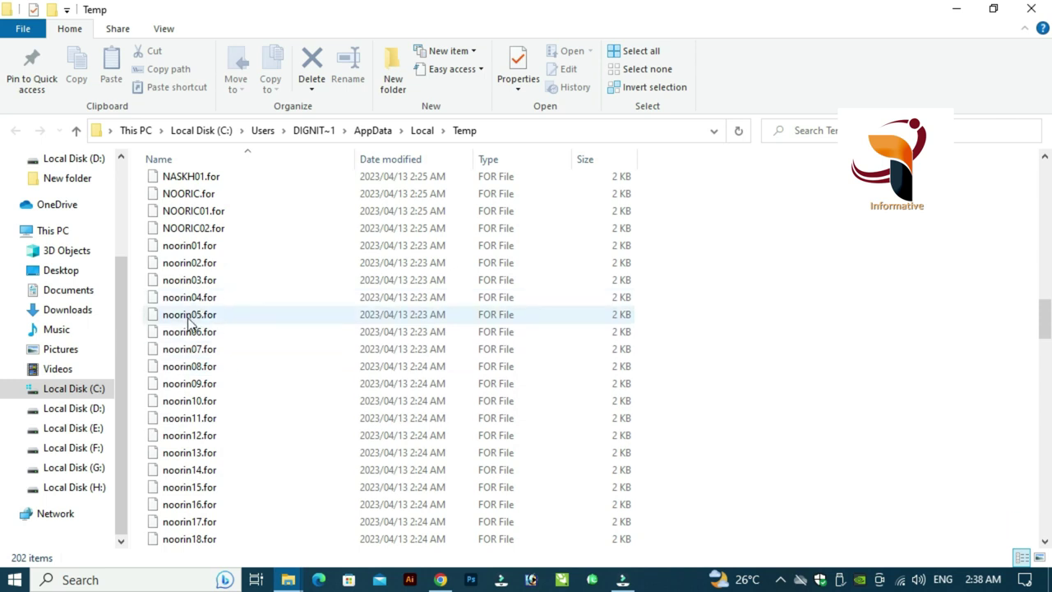
{"action": "left_click", "coordinate": [186, 457]}
{"action": "left_click", "coordinate": [186, 460]}
{"action": "scroll", "coordinate": [195, 233], "scroll_direction": "up", "scroll_amount": 20}
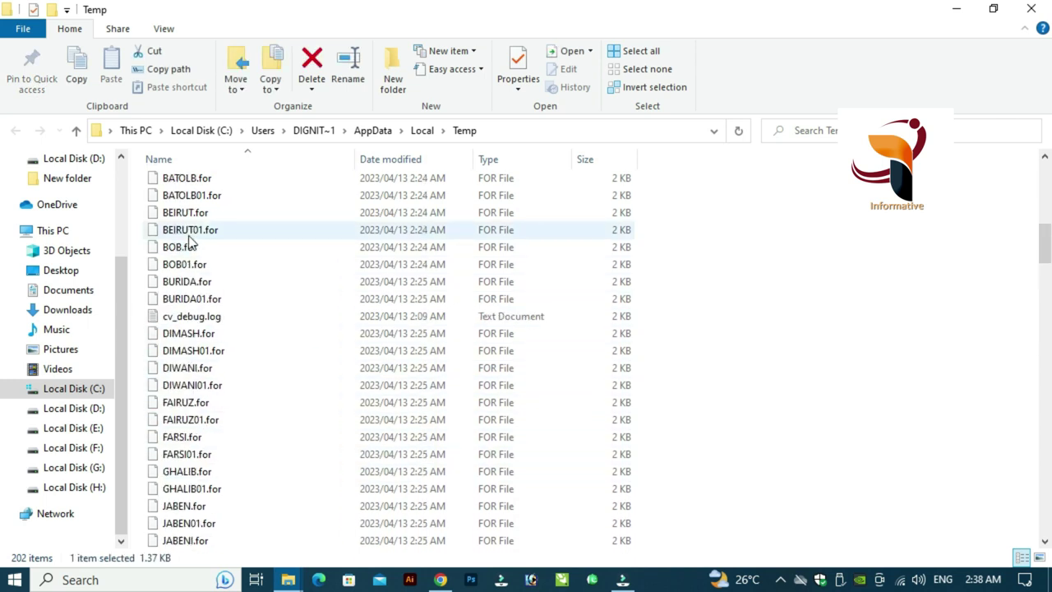
{"action": "scroll", "coordinate": [195, 232], "scroll_direction": "up", "scroll_amount": 6}
{"action": "scroll", "coordinate": [193, 226], "scroll_direction": "up", "scroll_amount": 5}
{"action": "left_click", "coordinate": [703, 363]}
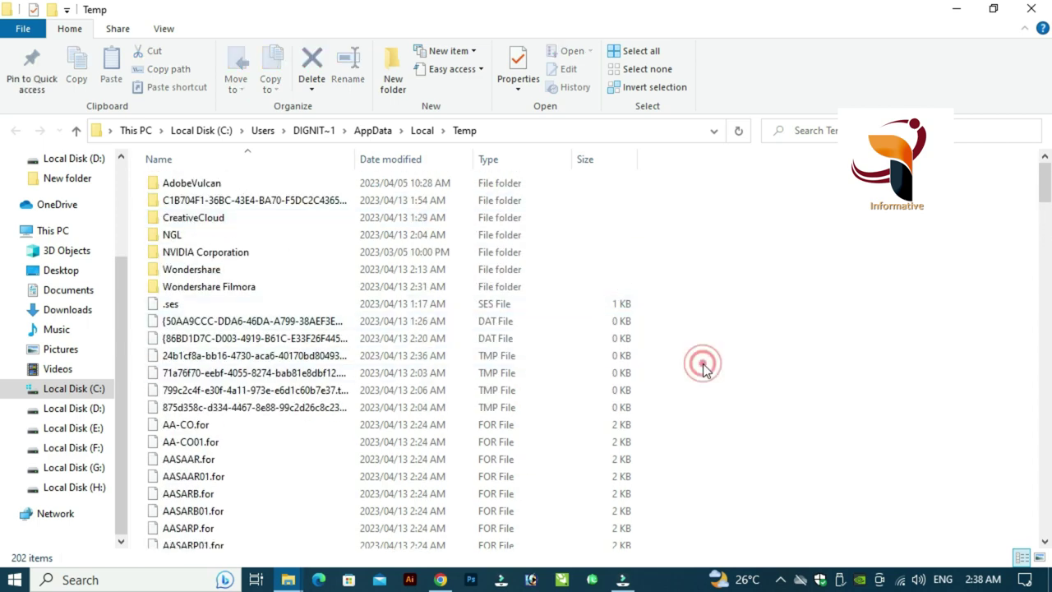
Step: Permanently delete all Temp items, skipping in-use files for all, then close the window
{"action": "key", "text": "ctrl+a"}
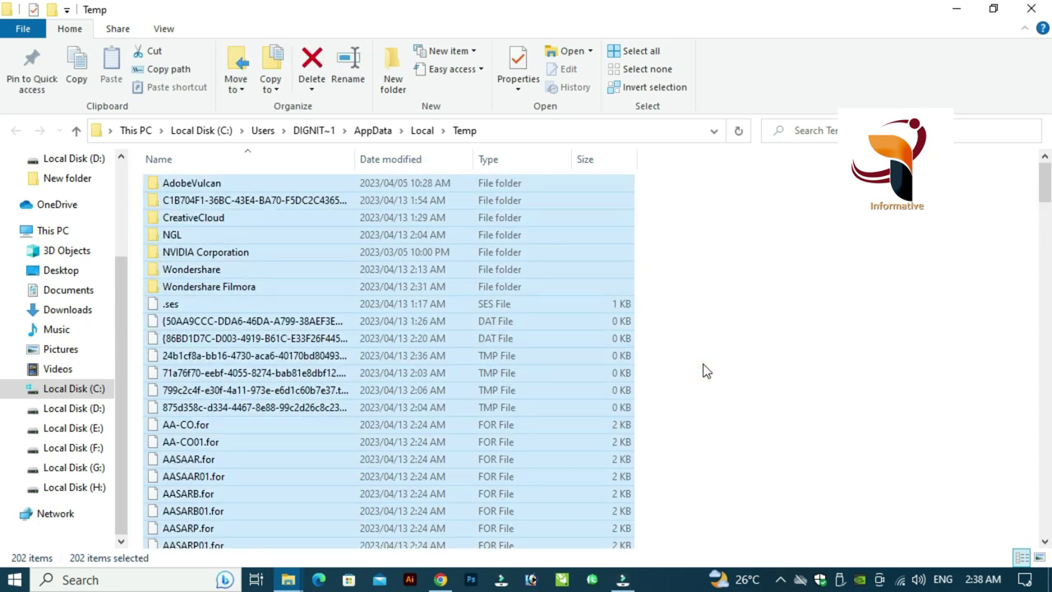
{"action": "key", "text": "shift+Delete"}
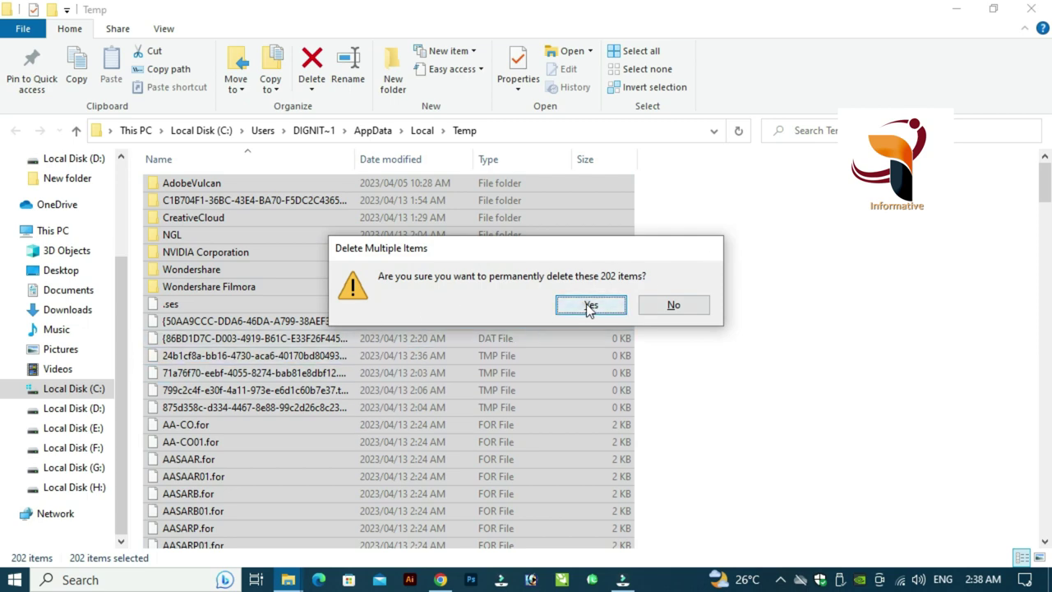
{"action": "left_click", "coordinate": [588, 307]}
{"action": "left_click", "coordinate": [405, 212]}
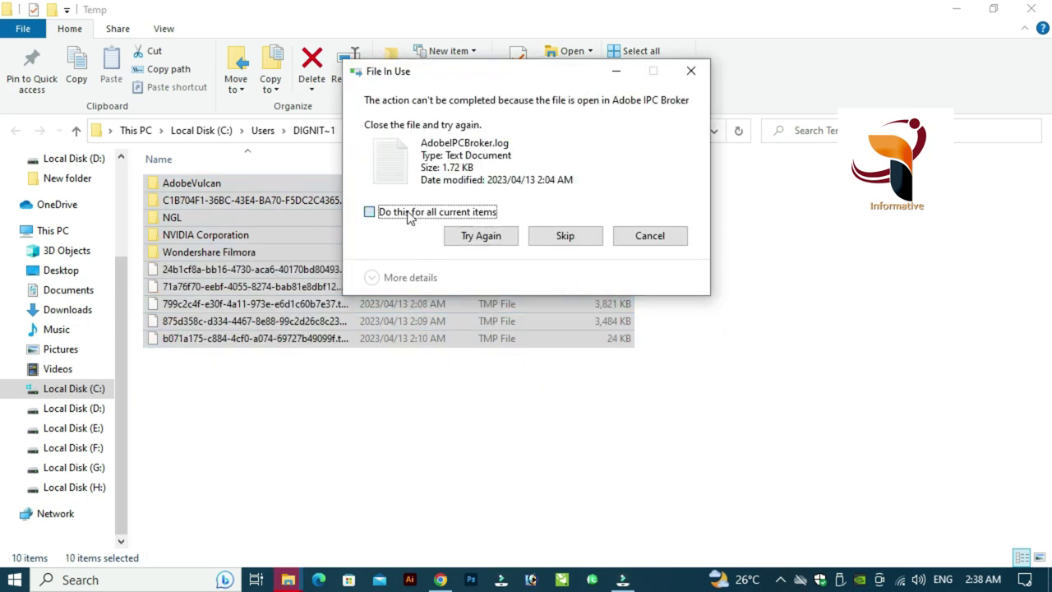
{"action": "left_click", "coordinate": [580, 238]}
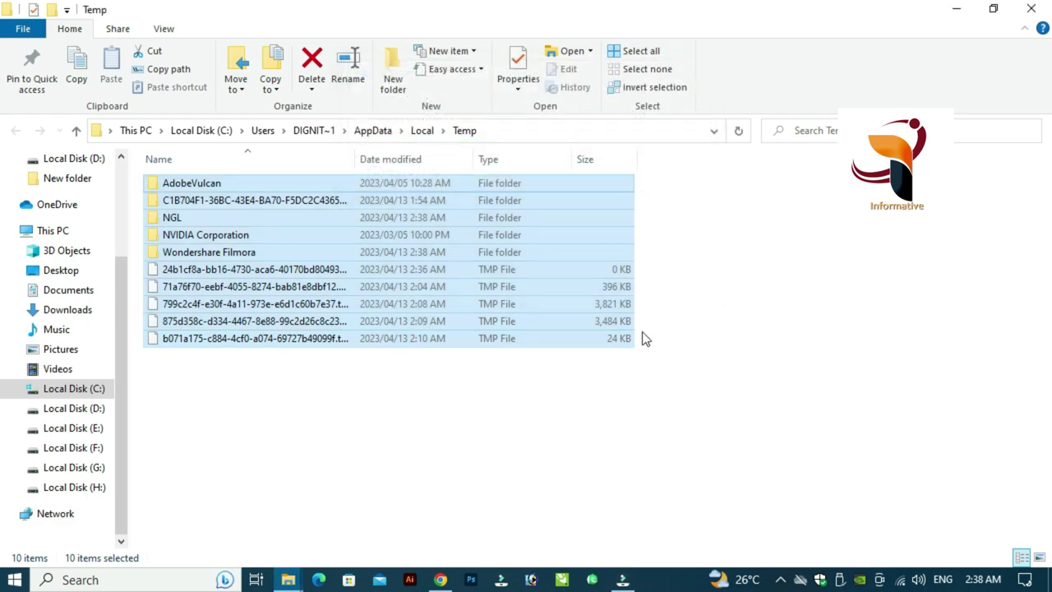
{"action": "left_click", "coordinate": [678, 319]}
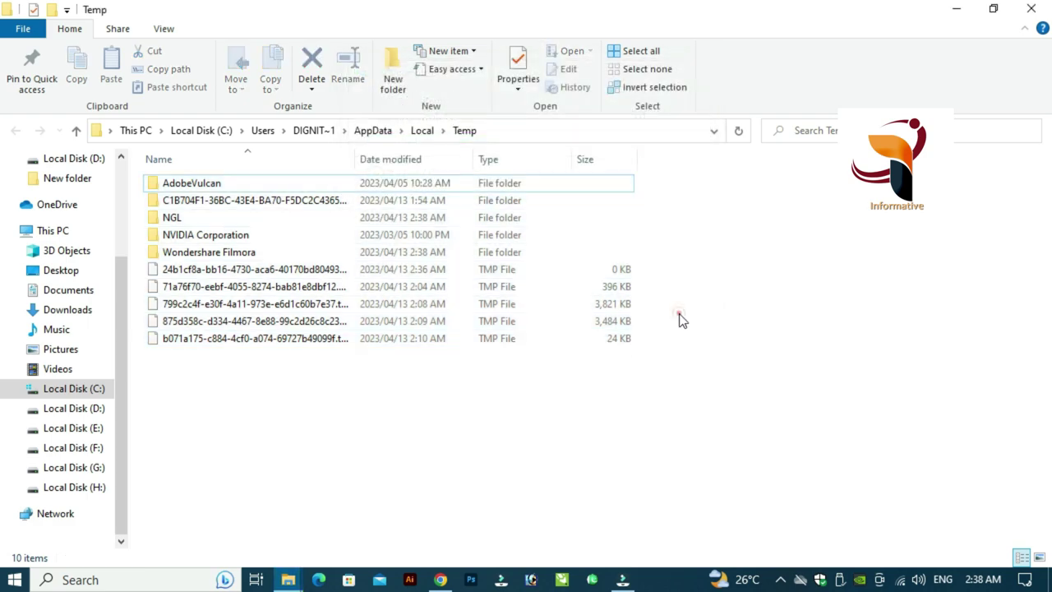
{"action": "left_click", "coordinate": [1032, 10]}
{"action": "left_click", "coordinate": [448, 264]}
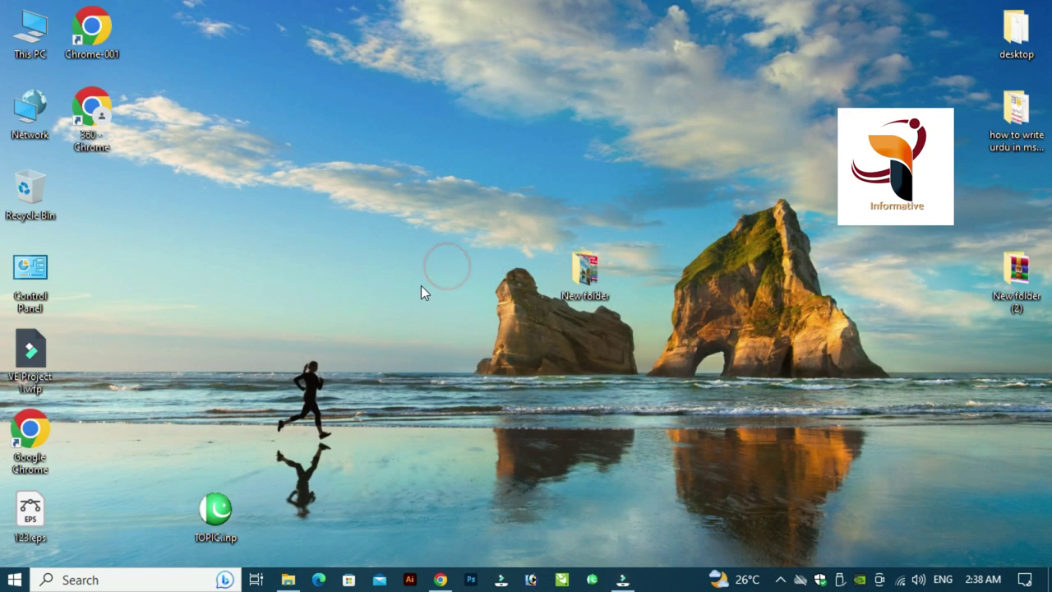
Step: Refresh the desktop and reopen TOPIC.inp in InPage 2012
{"action": "left_click", "coordinate": [417, 310]}
{"action": "right_click", "coordinate": [292, 271]}
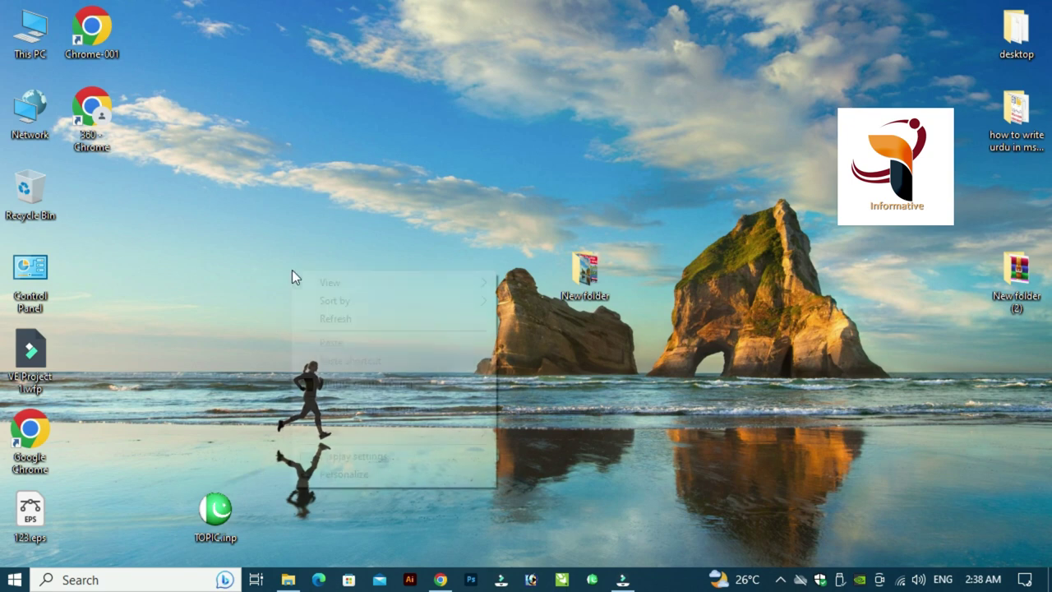
{"action": "left_click", "coordinate": [329, 319]}
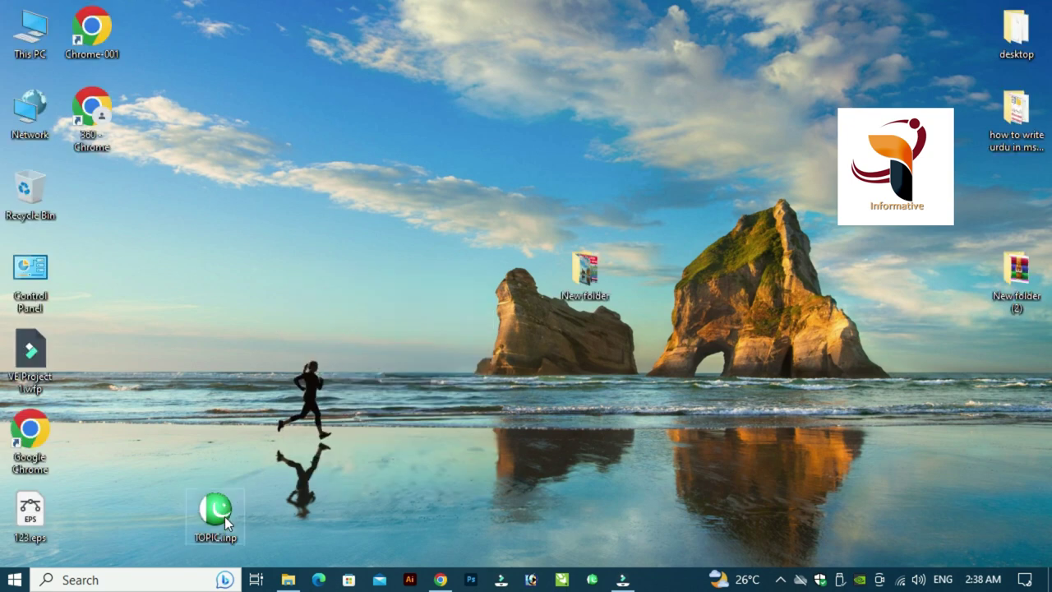
{"action": "mouse_move", "coordinate": [224, 510]}
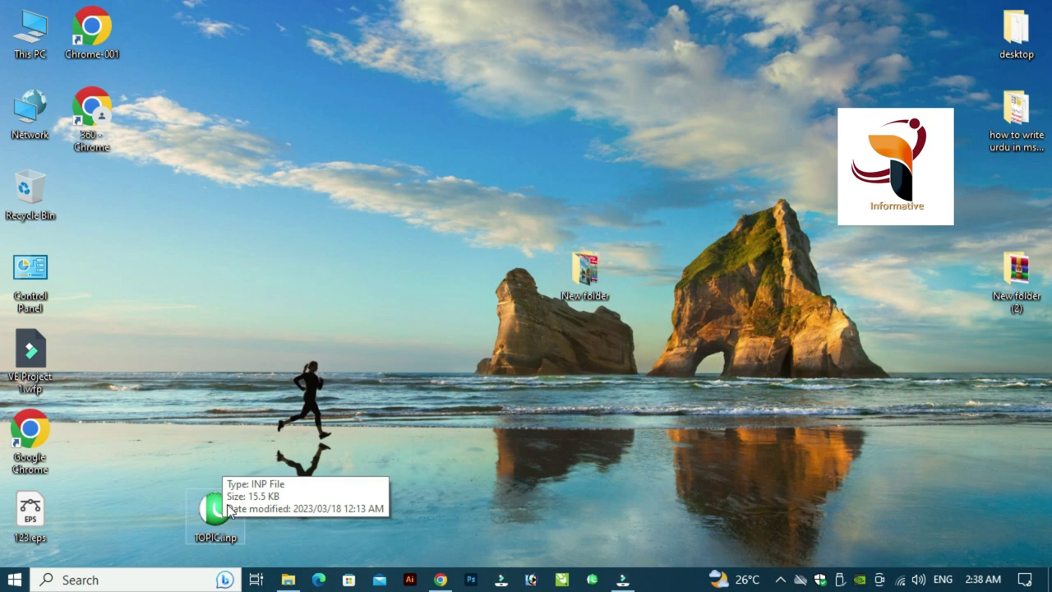
{"action": "double_click", "coordinate": [225, 510]}
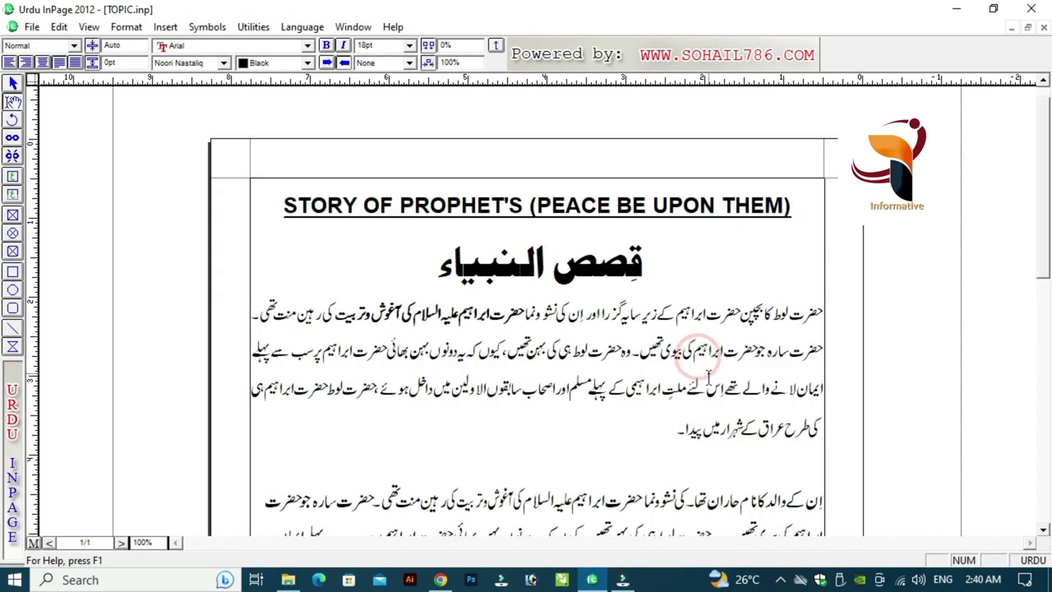
{"action": "left_click", "coordinate": [646, 312]}
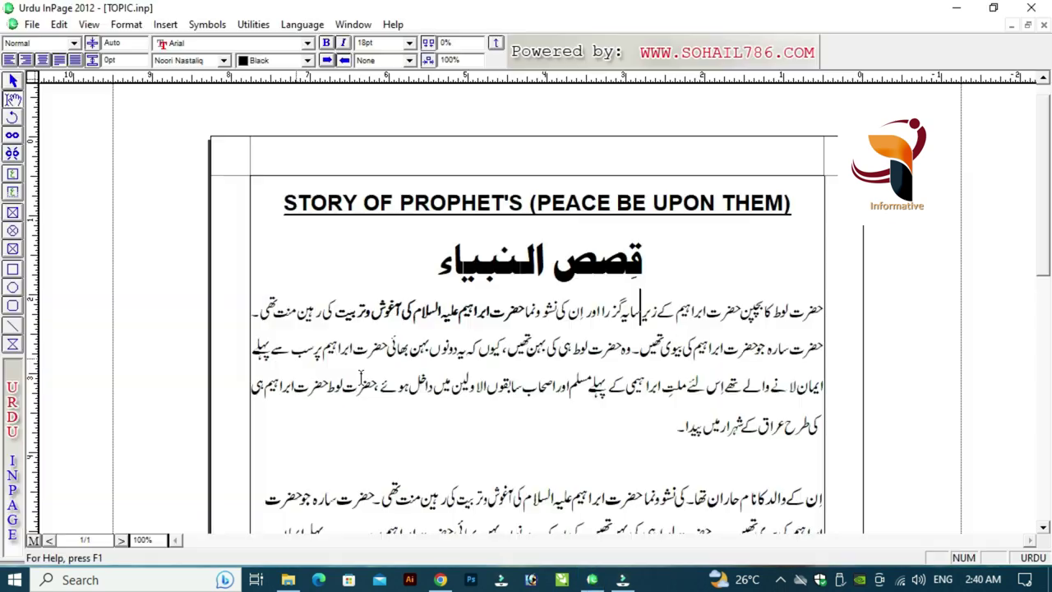
{"action": "key", "text": "ctrl+minus"}
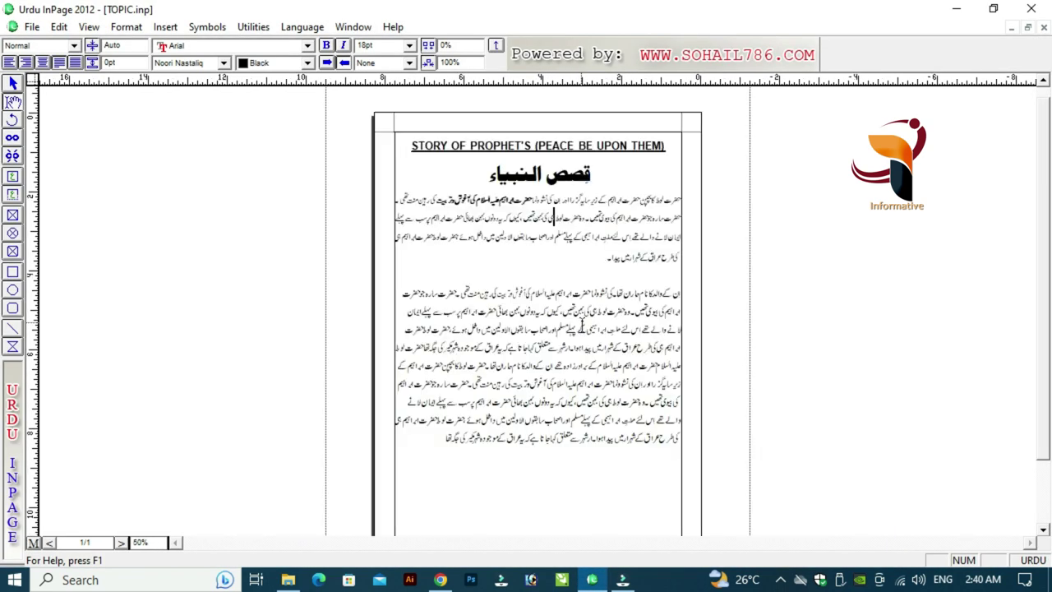
{"action": "key", "text": "ctrl+1"}
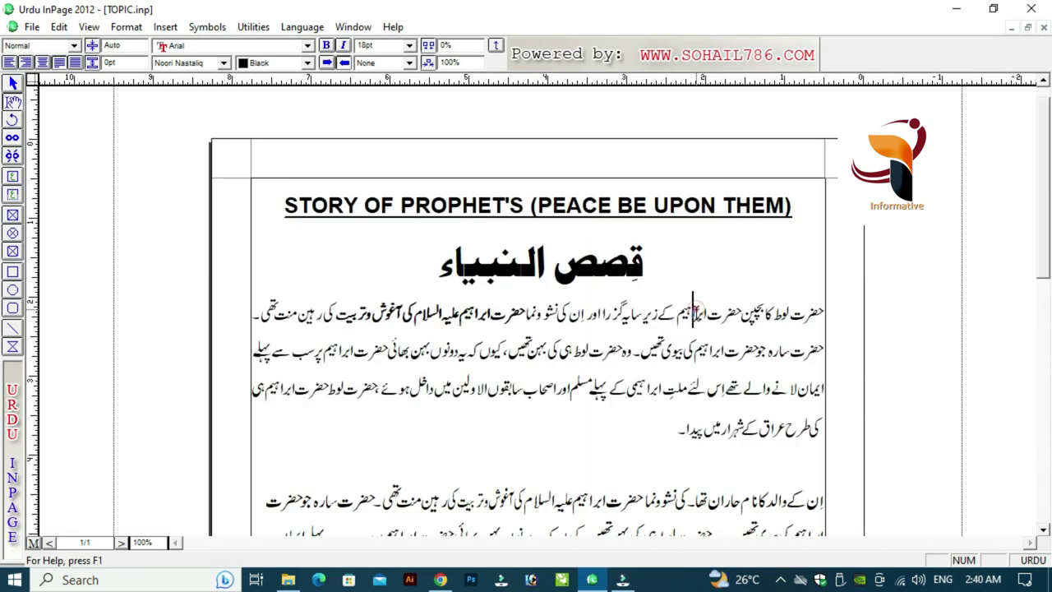
{"action": "left_click", "coordinate": [696, 310]}
{"action": "key", "text": "Up"}
{"action": "key", "text": "Down"}
{"action": "key", "text": "Down"}
{"action": "key", "text": "Down"}
{"action": "key", "text": "Down"}
{"action": "key", "text": "Down"}
{"action": "key", "text": "Down"}
{"action": "key", "text": "Down"}
{"action": "key", "text": "Down"}
{"action": "key", "text": "Up"}
{"action": "key", "text": "Up"}
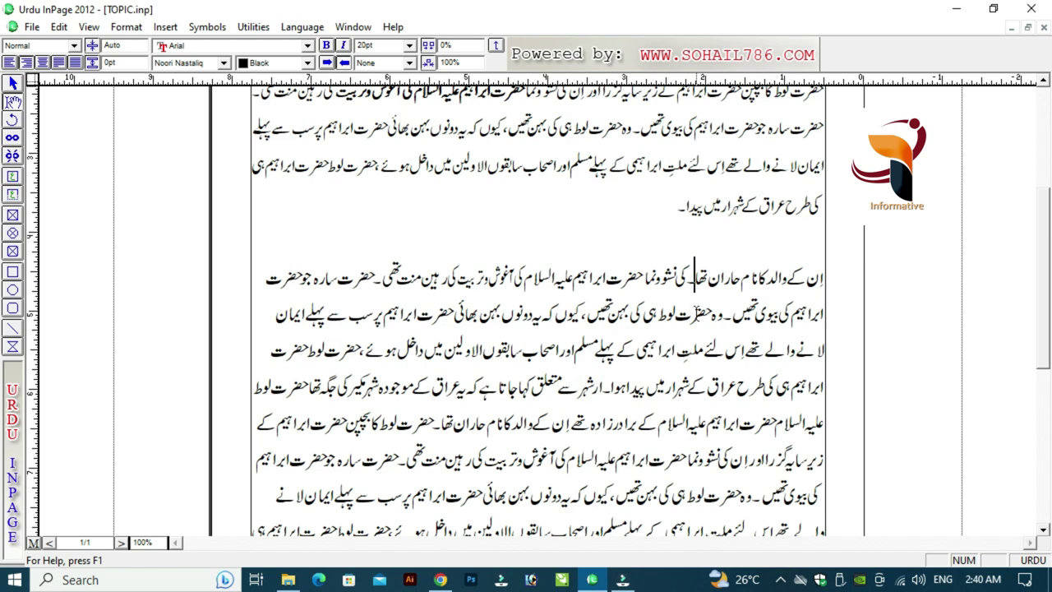
{"action": "key", "text": "ctrl+2"}
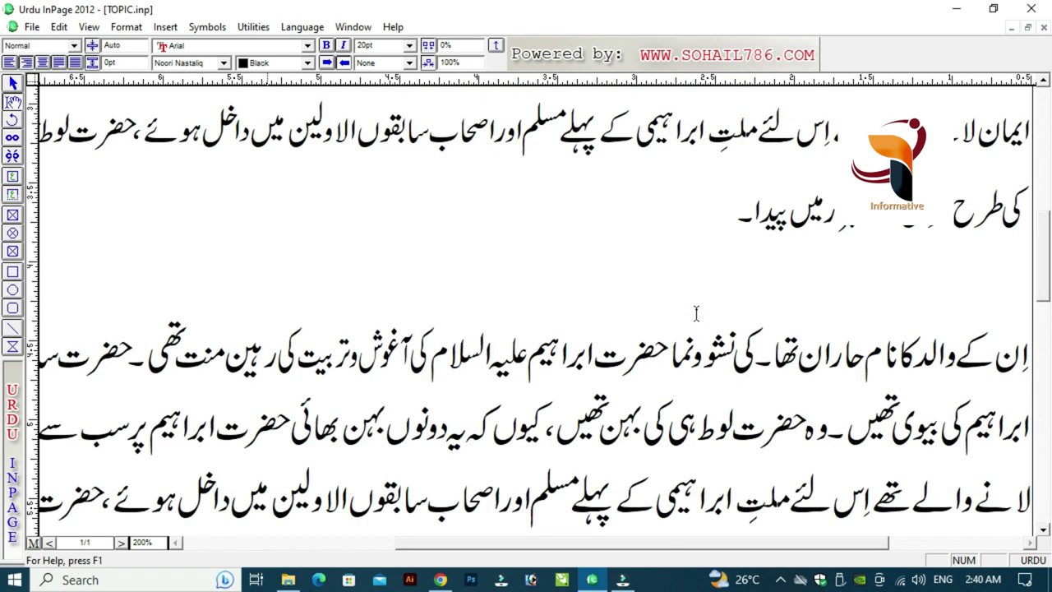
{"action": "key", "text": "Left"}
{"action": "key", "text": "Left"}
{"action": "key", "text": "Left"}
{"action": "key", "text": "Left"}
{"action": "key", "text": "Left"}
{"action": "key", "text": "Left"}
{"action": "key", "text": "Left"}
{"action": "key", "text": "Down"}
{"action": "key", "text": "ctrl+0"}
{"action": "key", "text": "ctrl+1"}
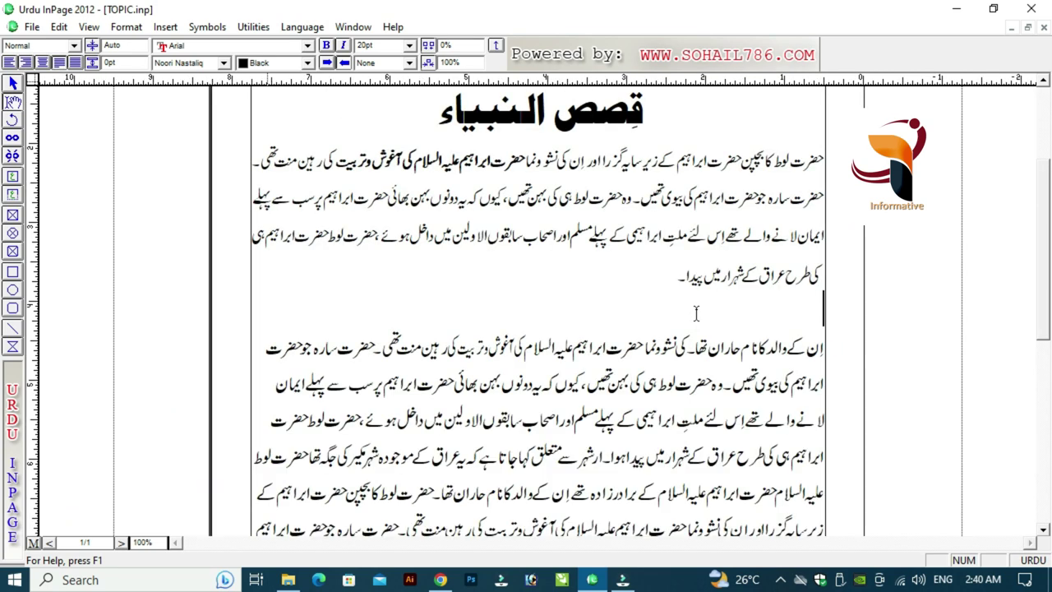
{"action": "key", "text": "Up"}
{"action": "key", "text": "Up"}
{"action": "key", "text": "Up"}
{"action": "key", "text": "Up"}
{"action": "type", "text": "STORY OF PROPHET'S (PEACE BE UPON THEM)"}
{"action": "key", "text": "Up"}
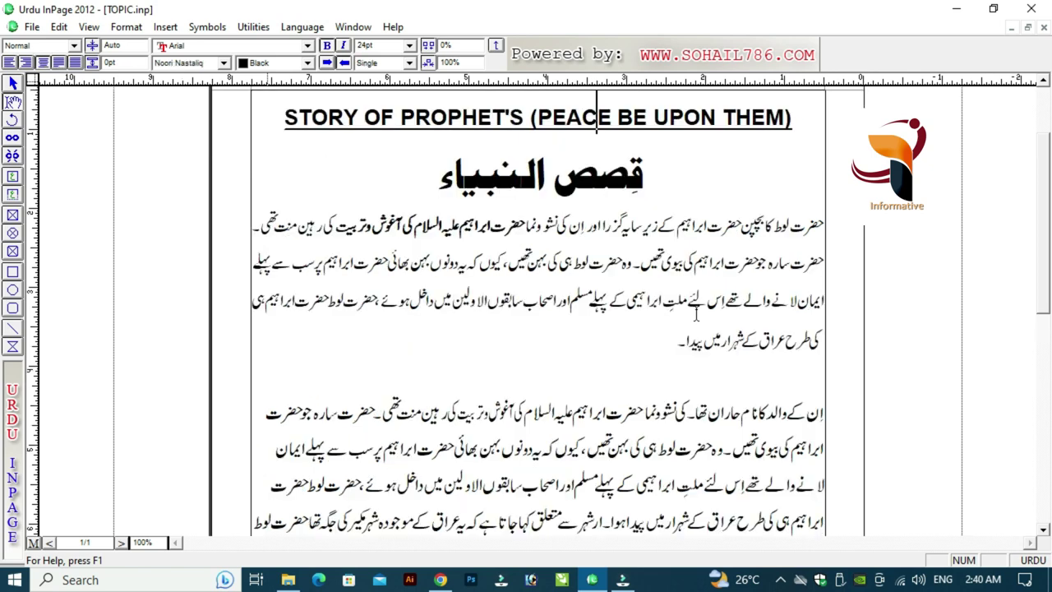
{"action": "key", "text": "Down"}
{"action": "key", "text": "Down"}
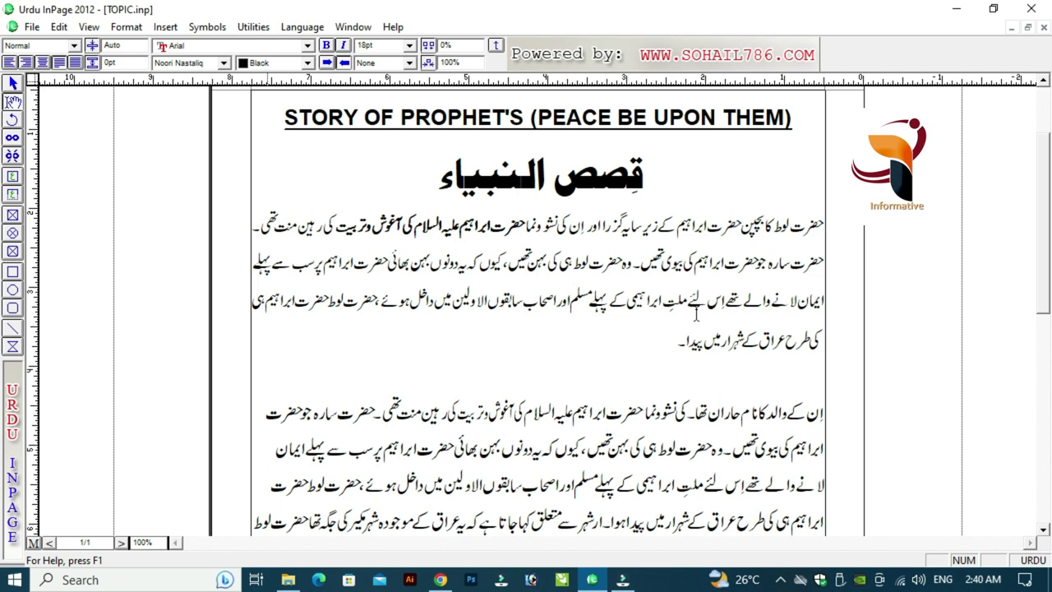
{"action": "key", "text": "Down"}
{"action": "key", "text": "Down"}
{"action": "key", "text": "Up"}
{"action": "key", "text": "Up"}
{"action": "key", "text": "Up"}
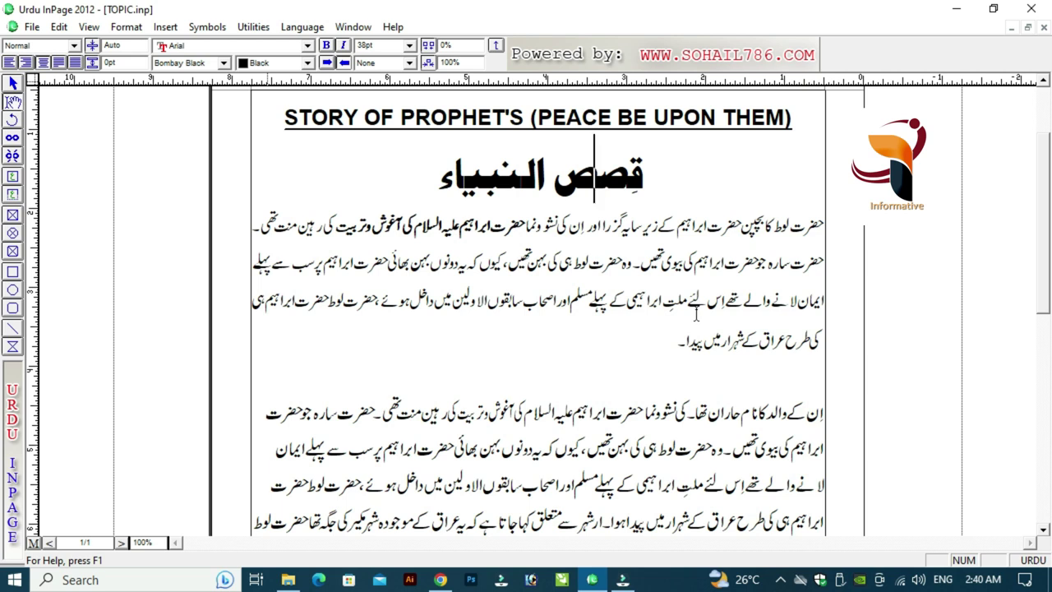